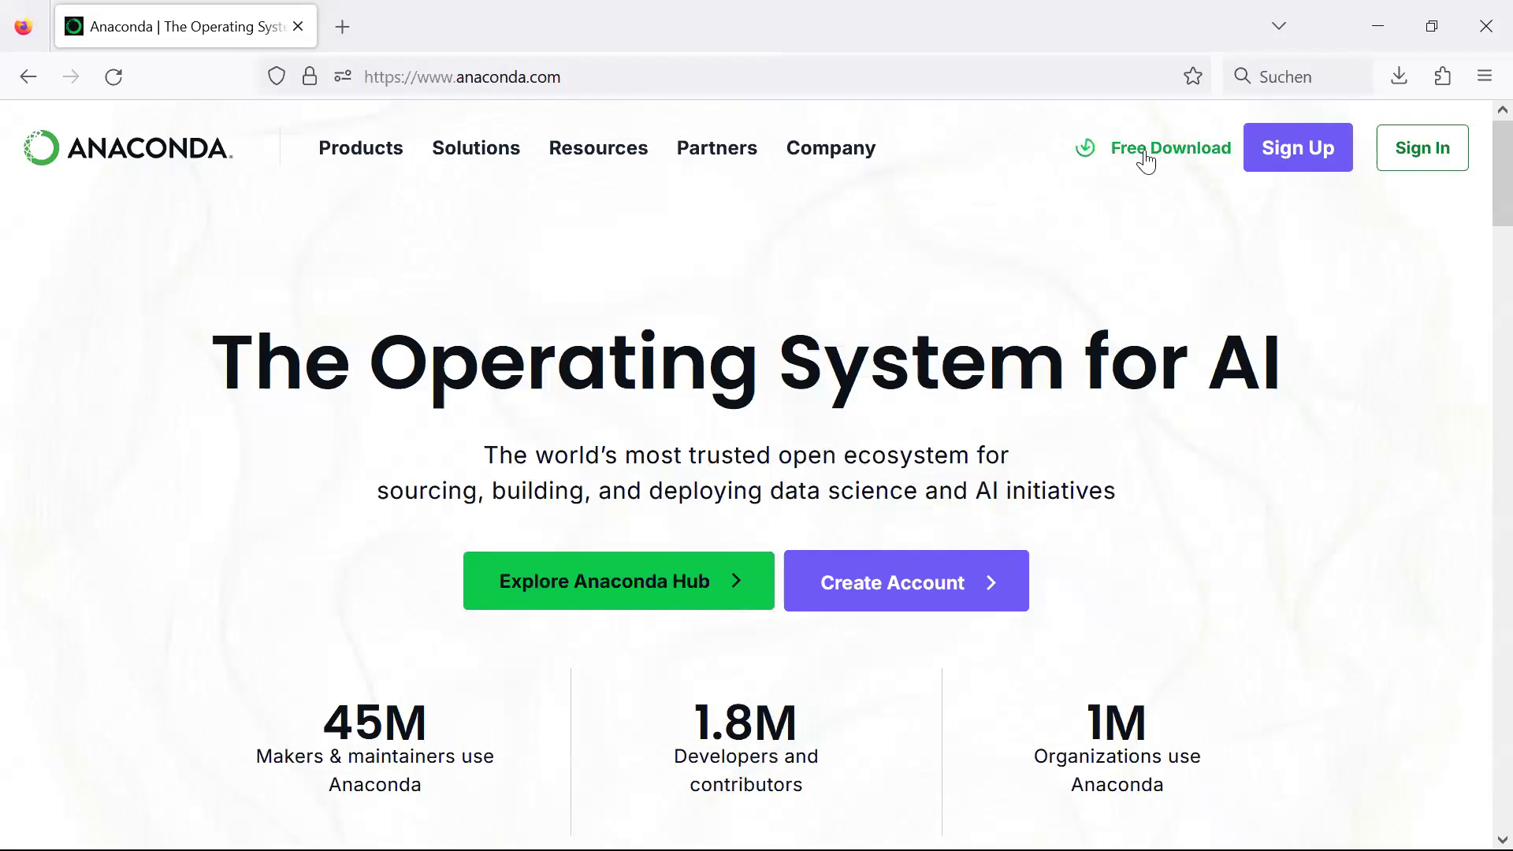
- On the Free Download page, submit your e-mail address with the communication consent box ticked
left_click(1145, 160)
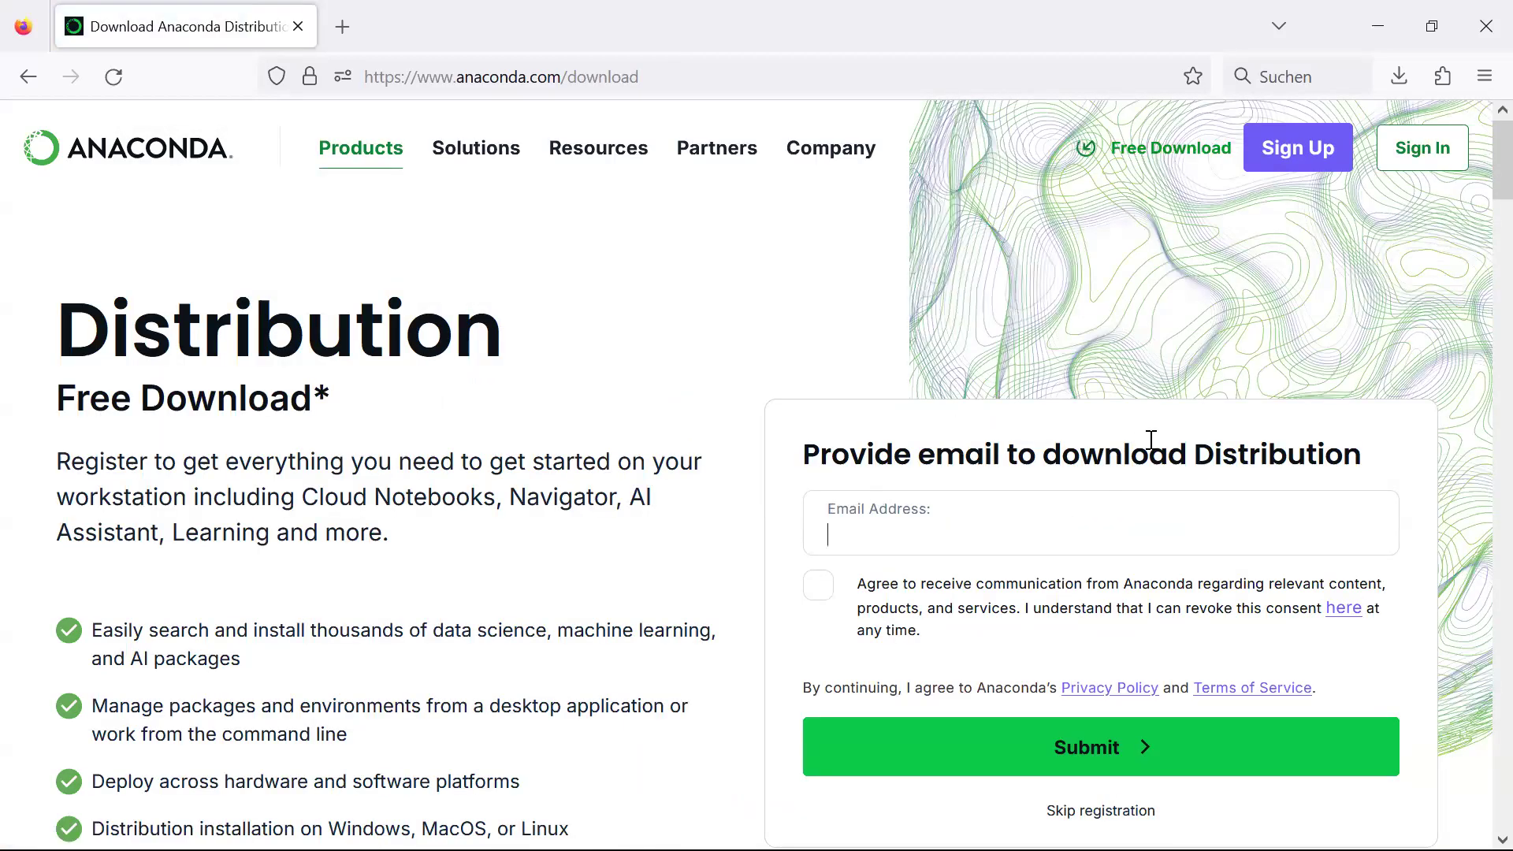
type("tamnva")
left_click(1085, 568)
left_click(817, 586)
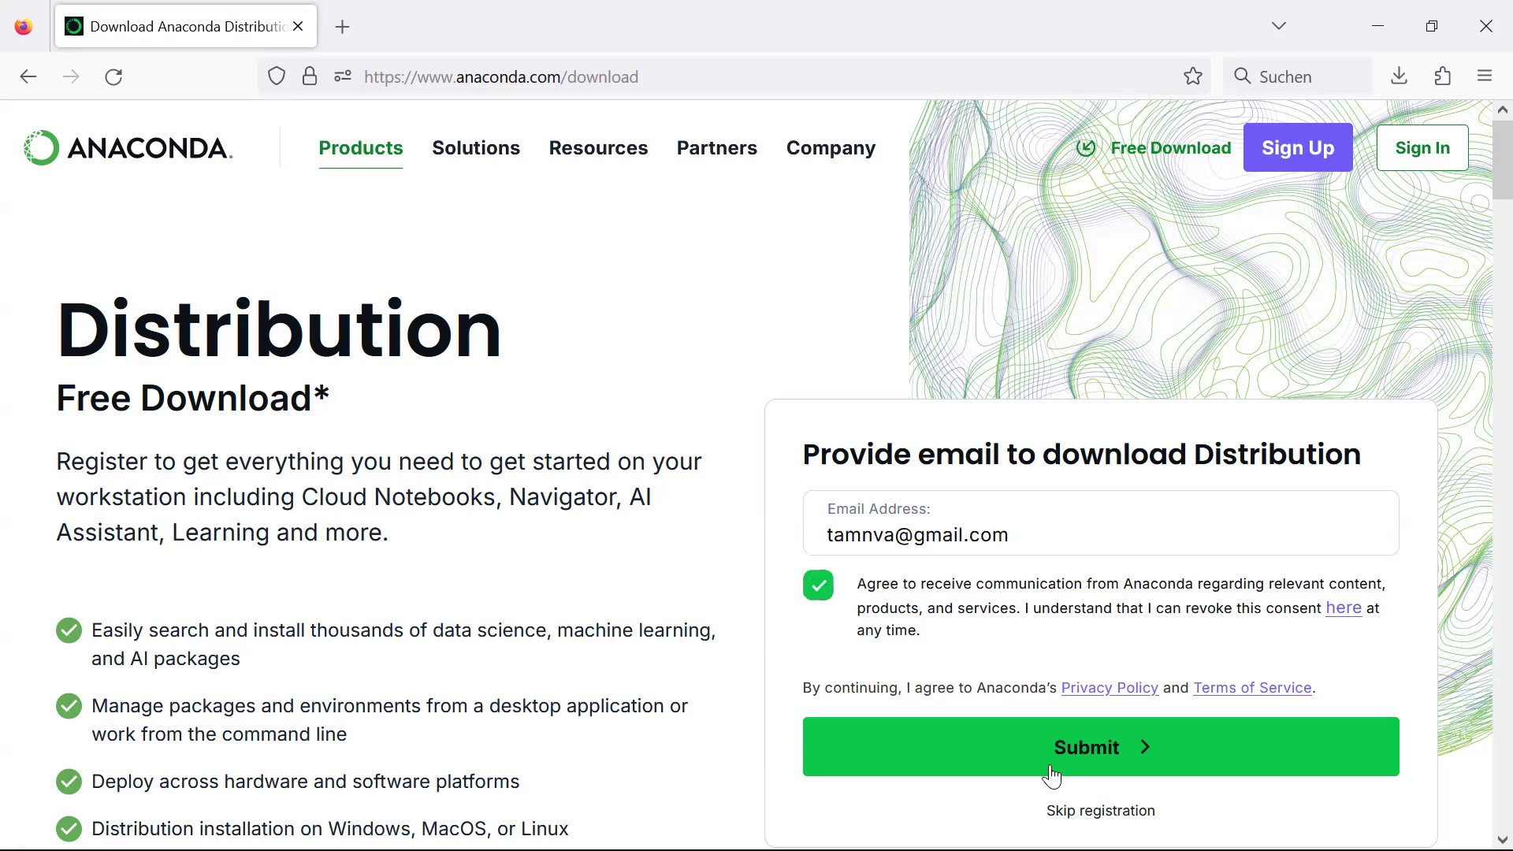
left_click(1053, 773)
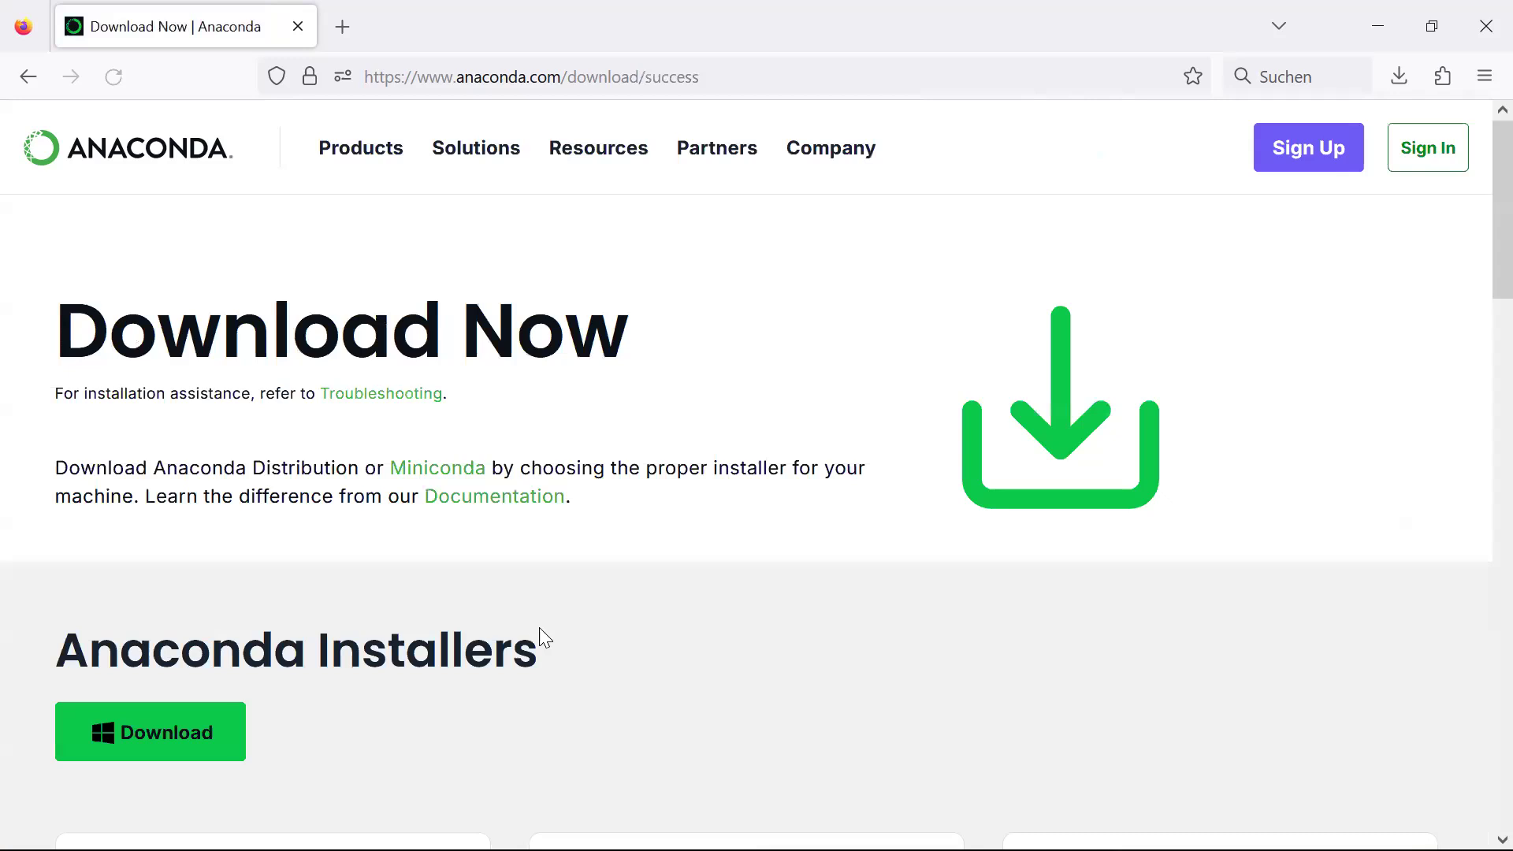
- Scroll to Anaconda Installers and show the Windows installer in the Downloads folder
scroll(543, 638, "down", 5)
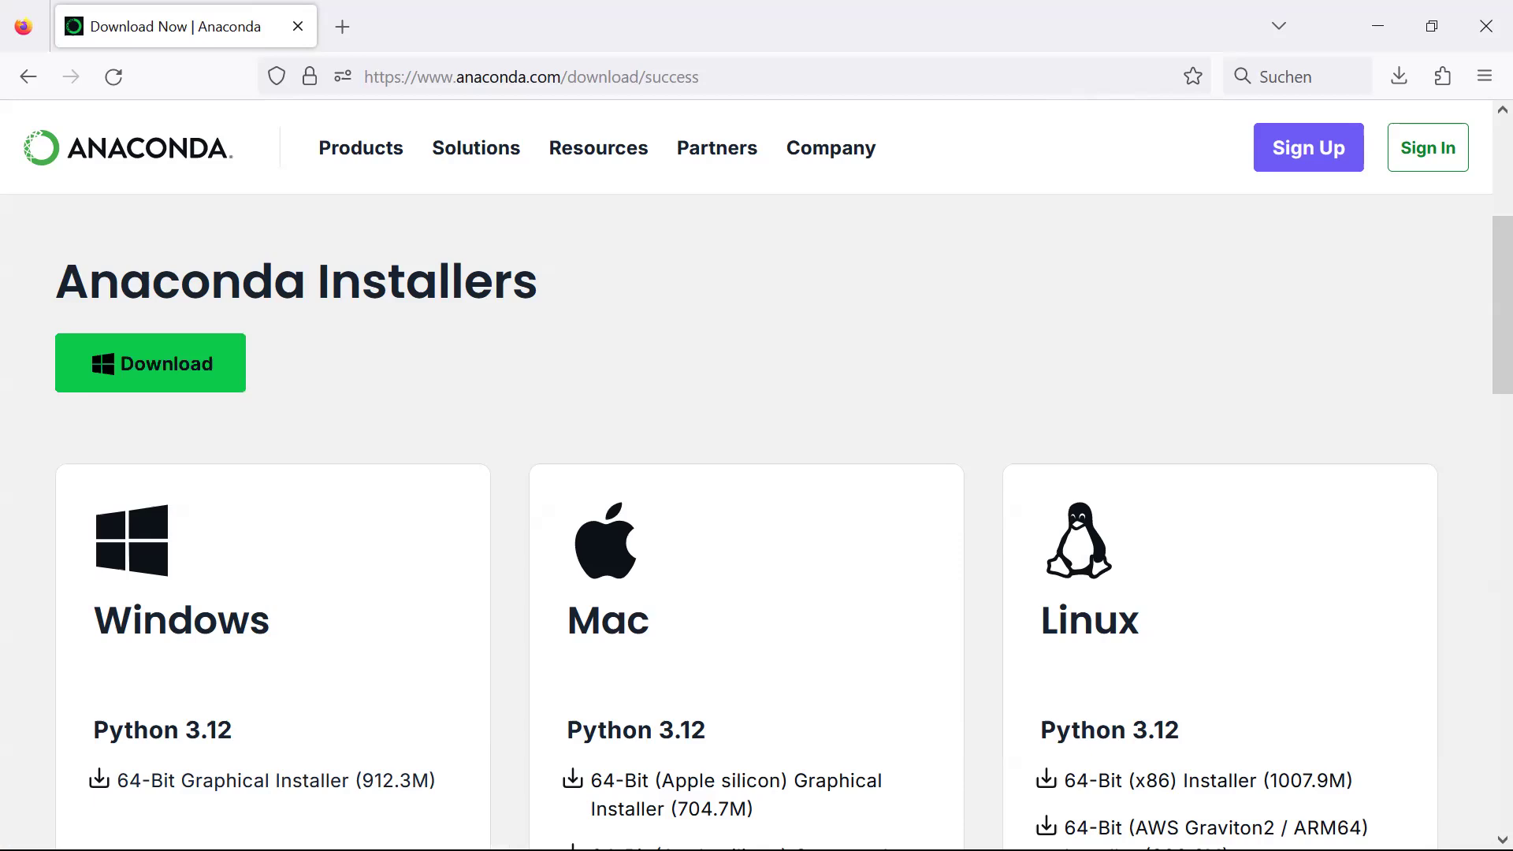
key("super")
left_click(622, 823)
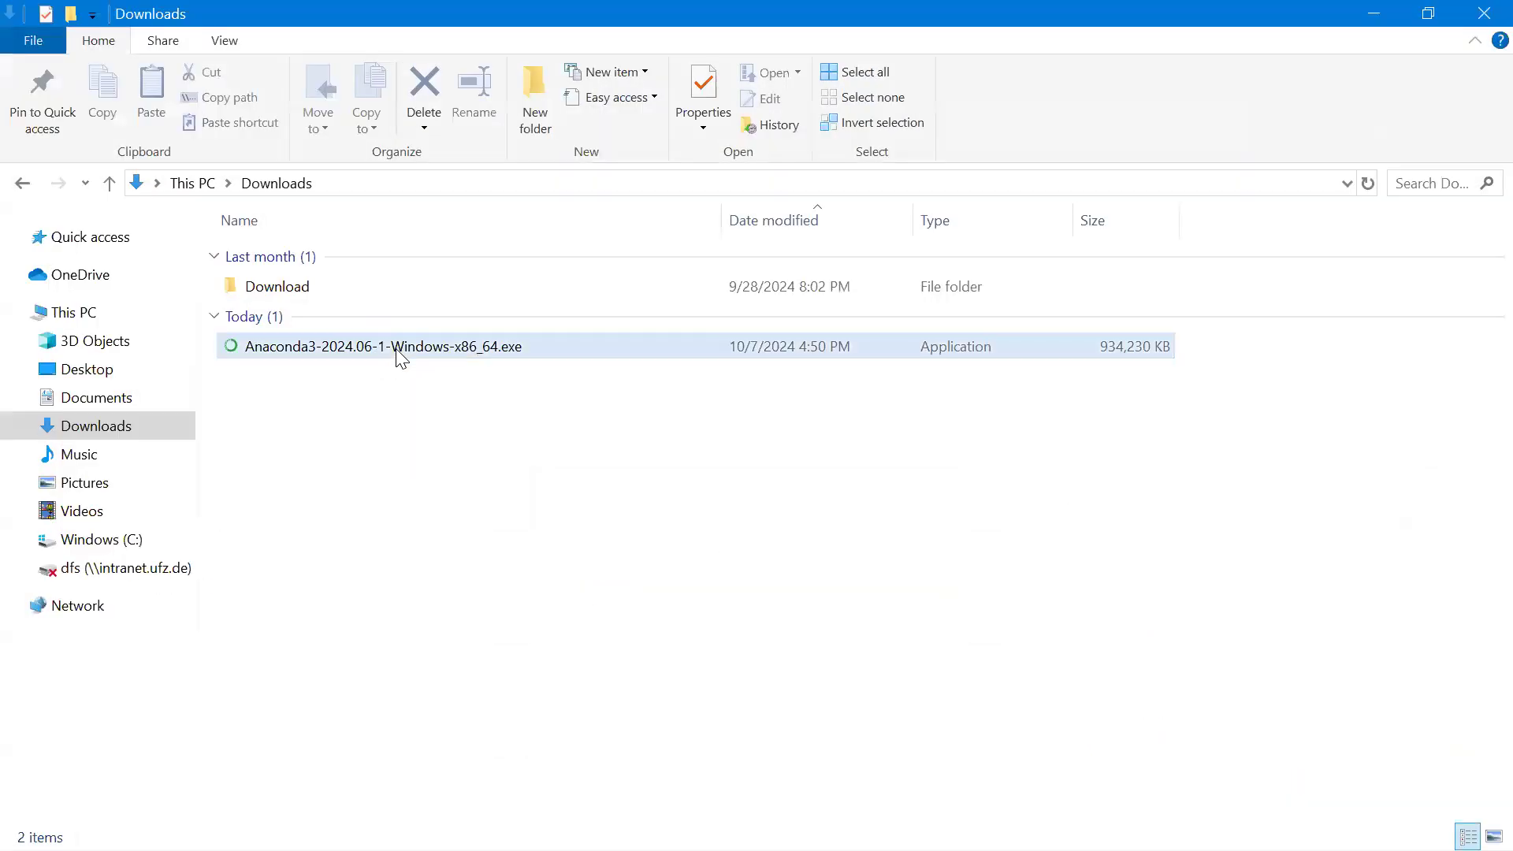
- Run the Anaconda3 installer, accept the licence, and keep the default install type and destination folder
double_click(398, 352)
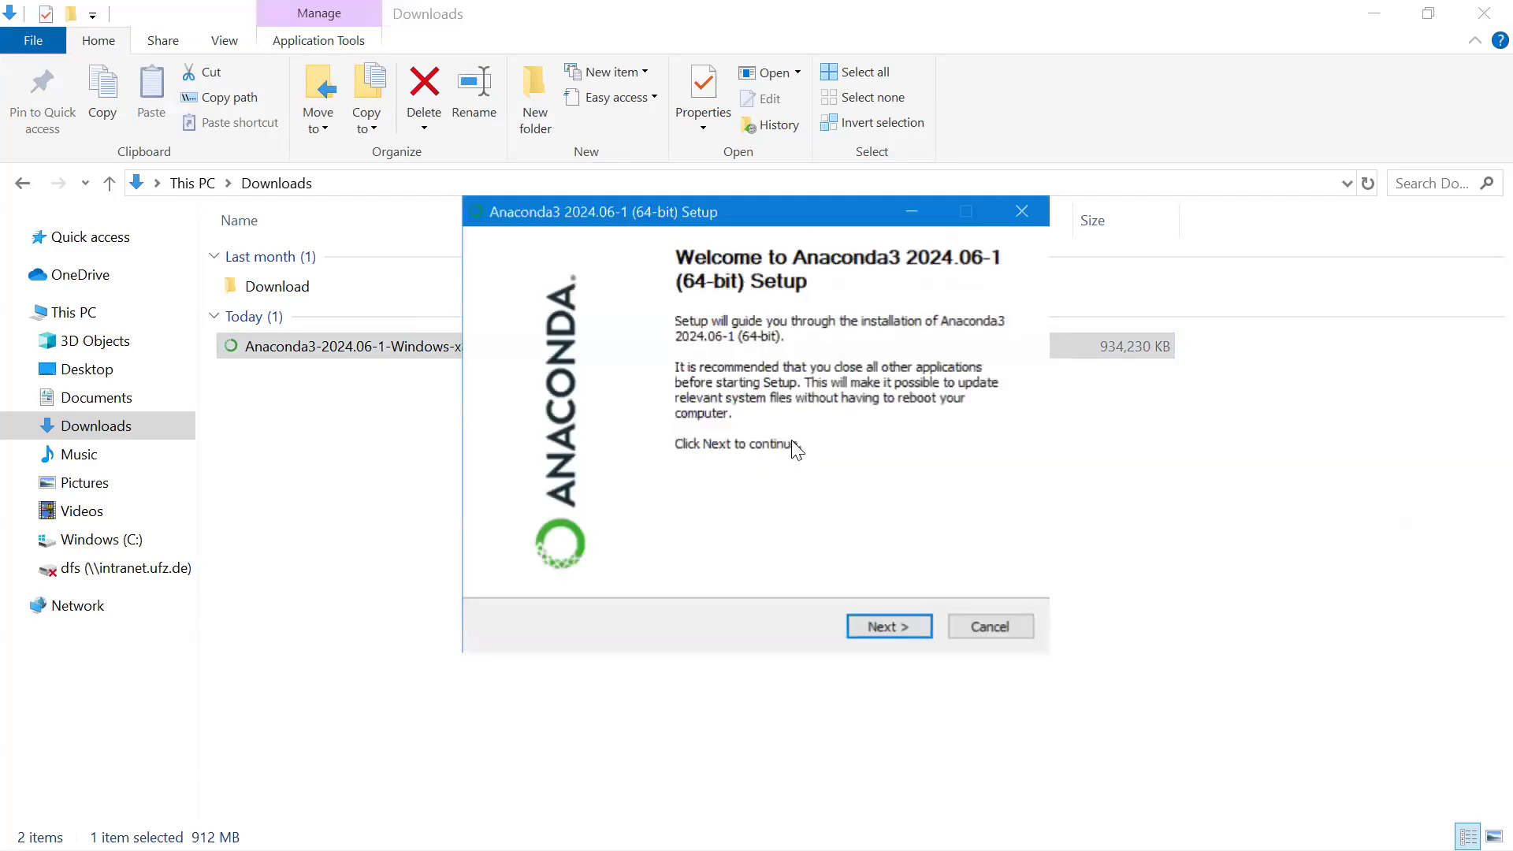
left_click(893, 635)
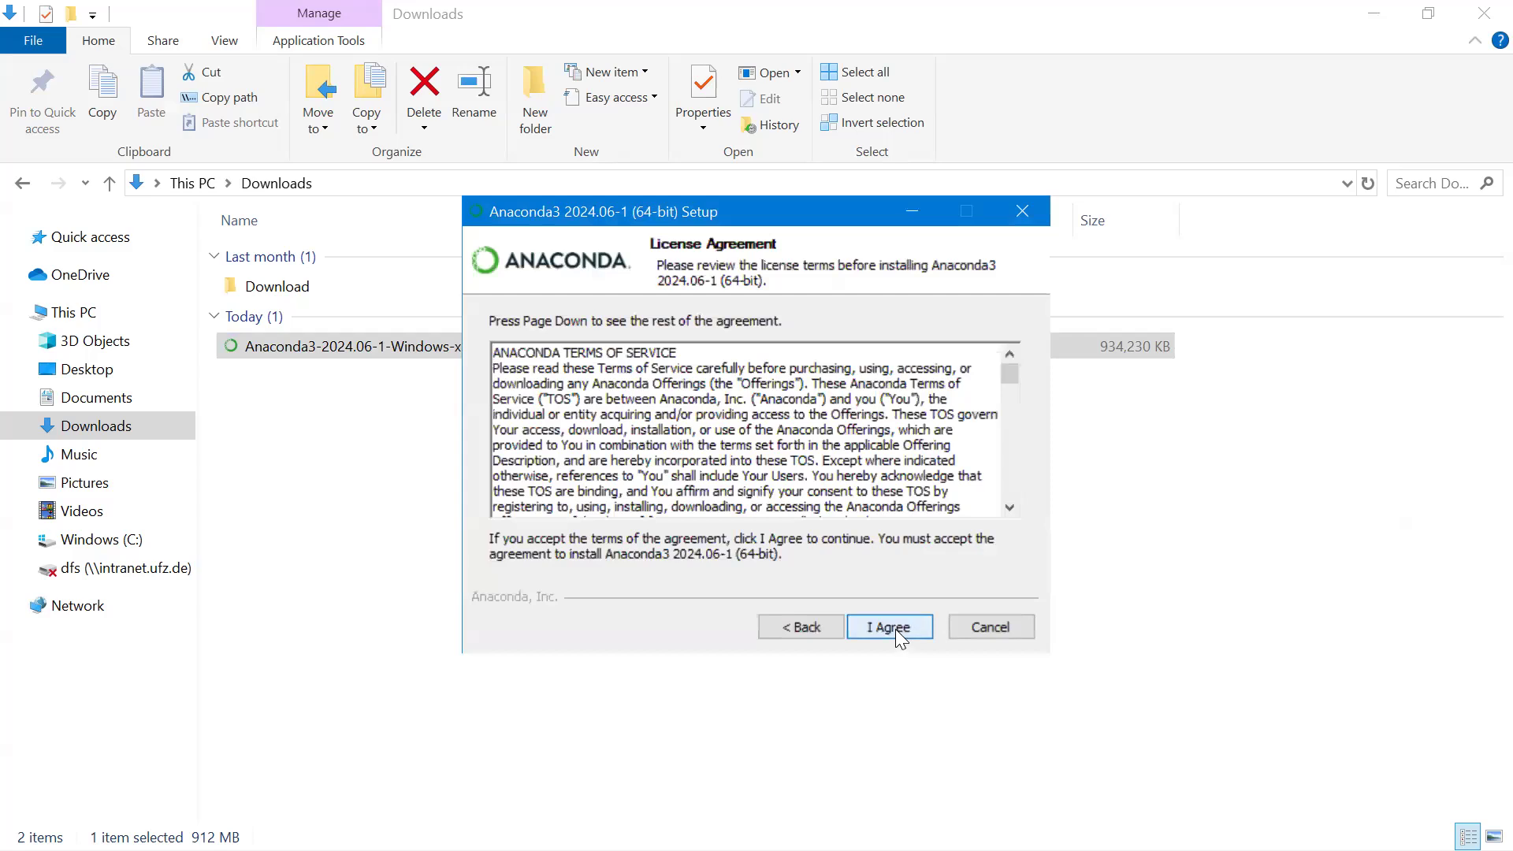
left_click(895, 629)
left_click(894, 626)
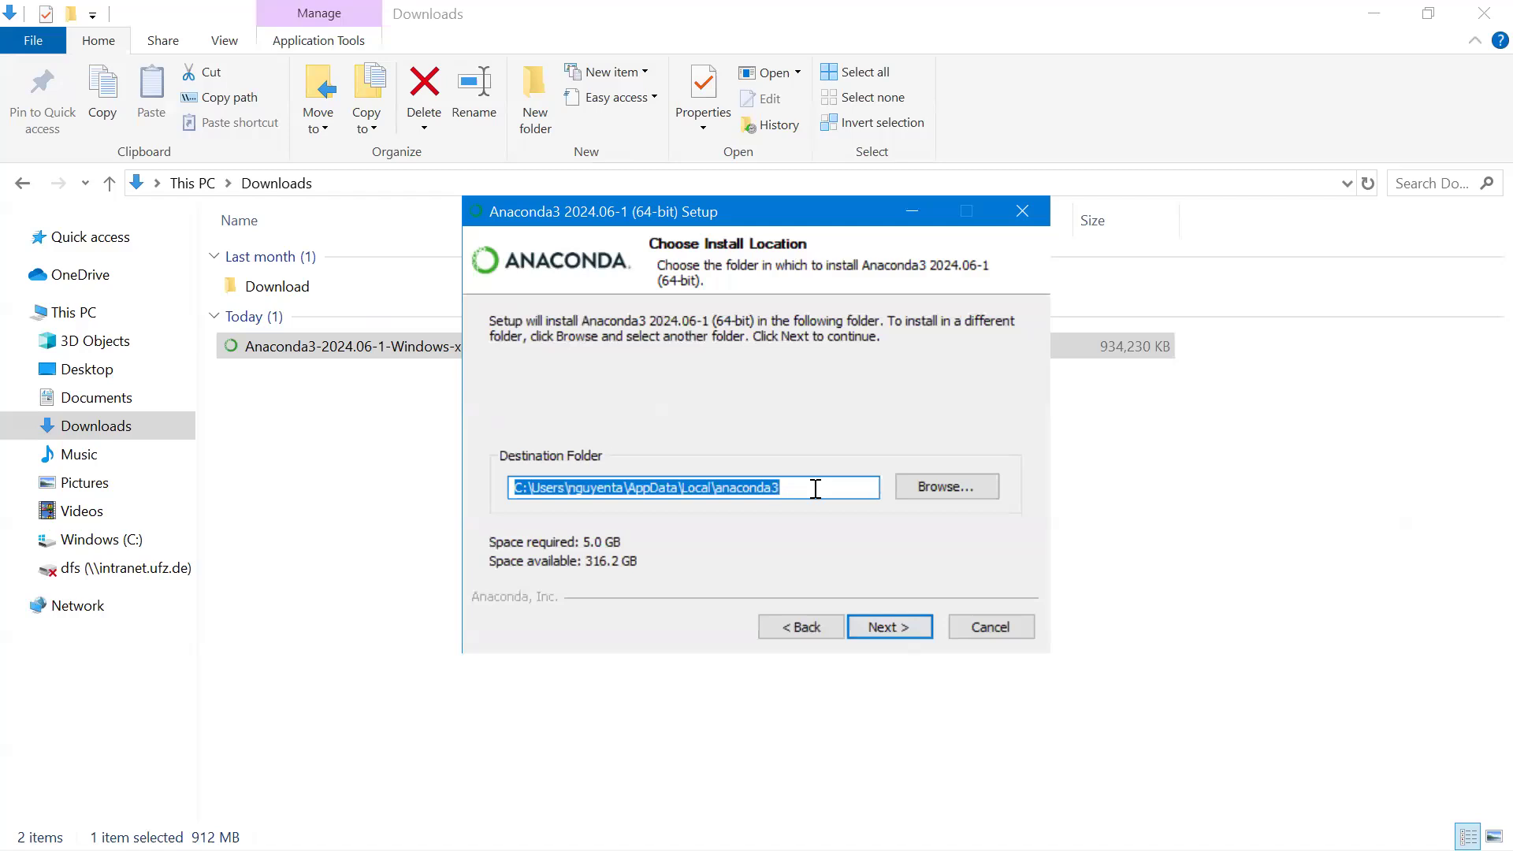
left_click(803, 484)
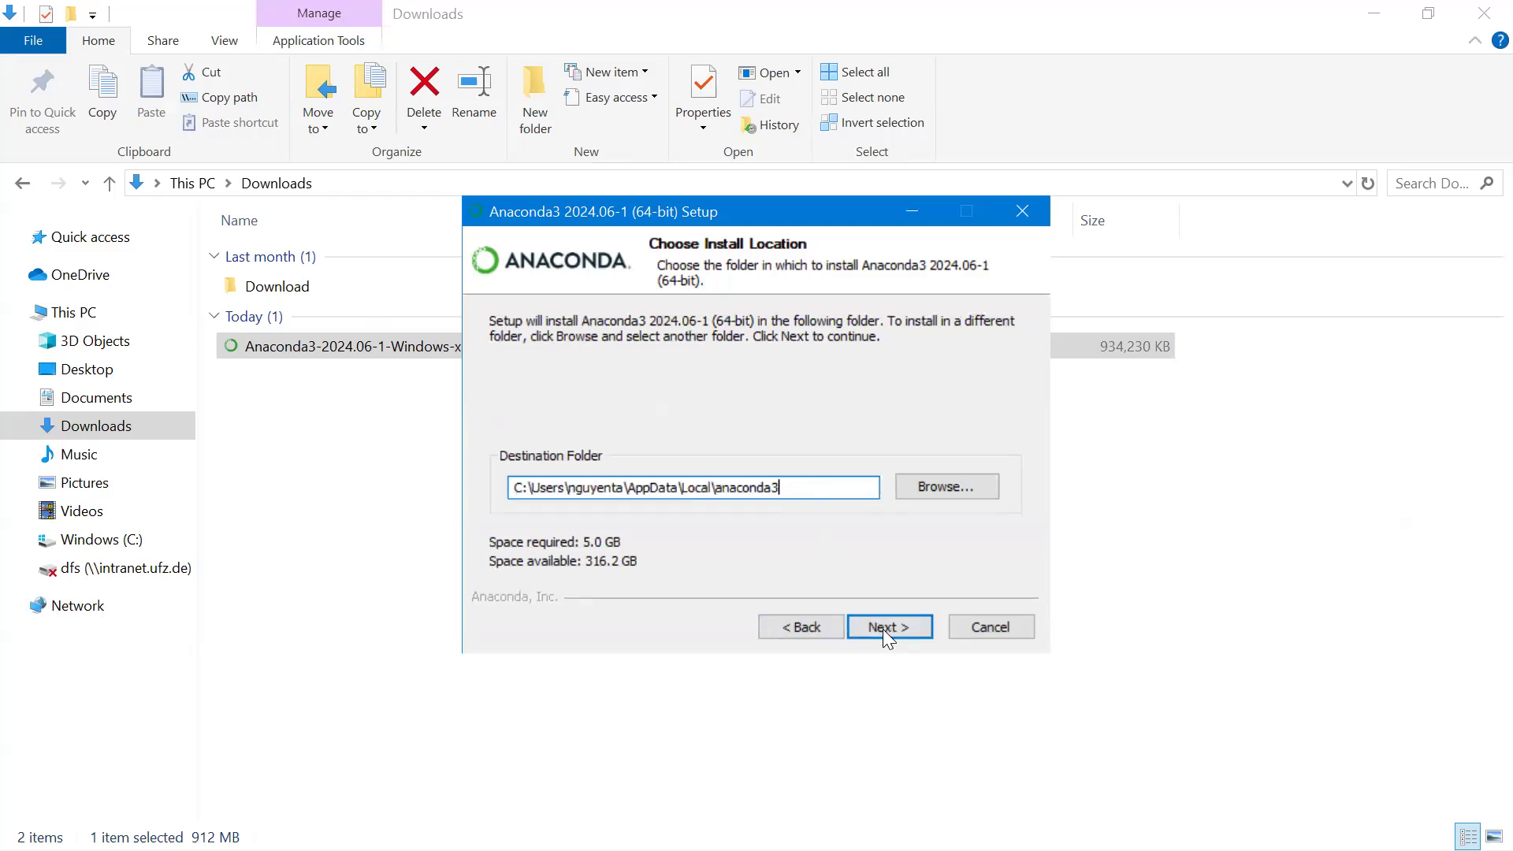
left_click(889, 630)
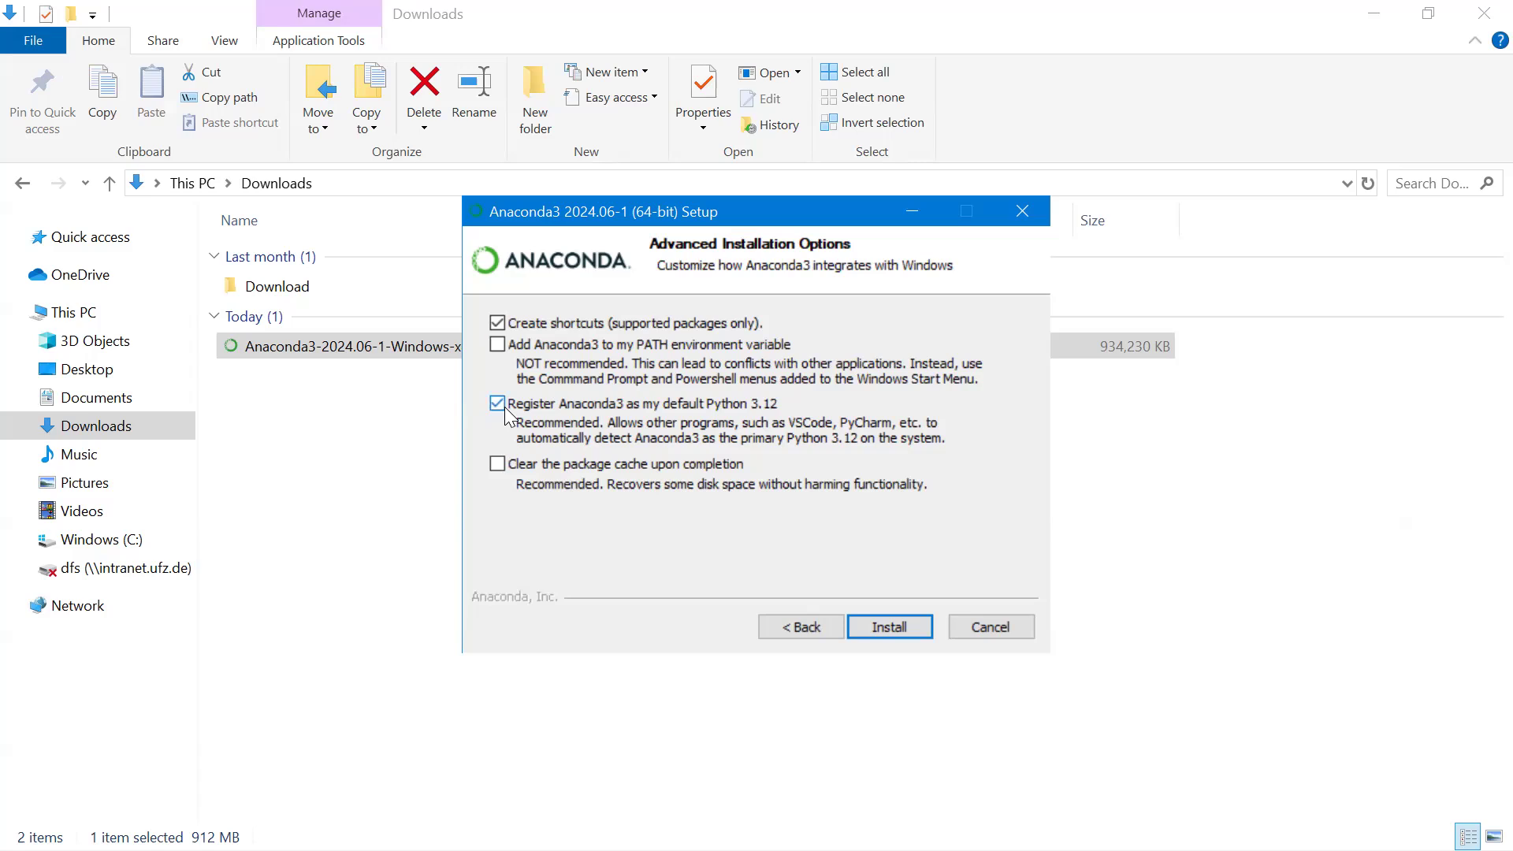
- Install Anaconda3 2024.06-1, showing the detailed log until installation completes
left_click(897, 624)
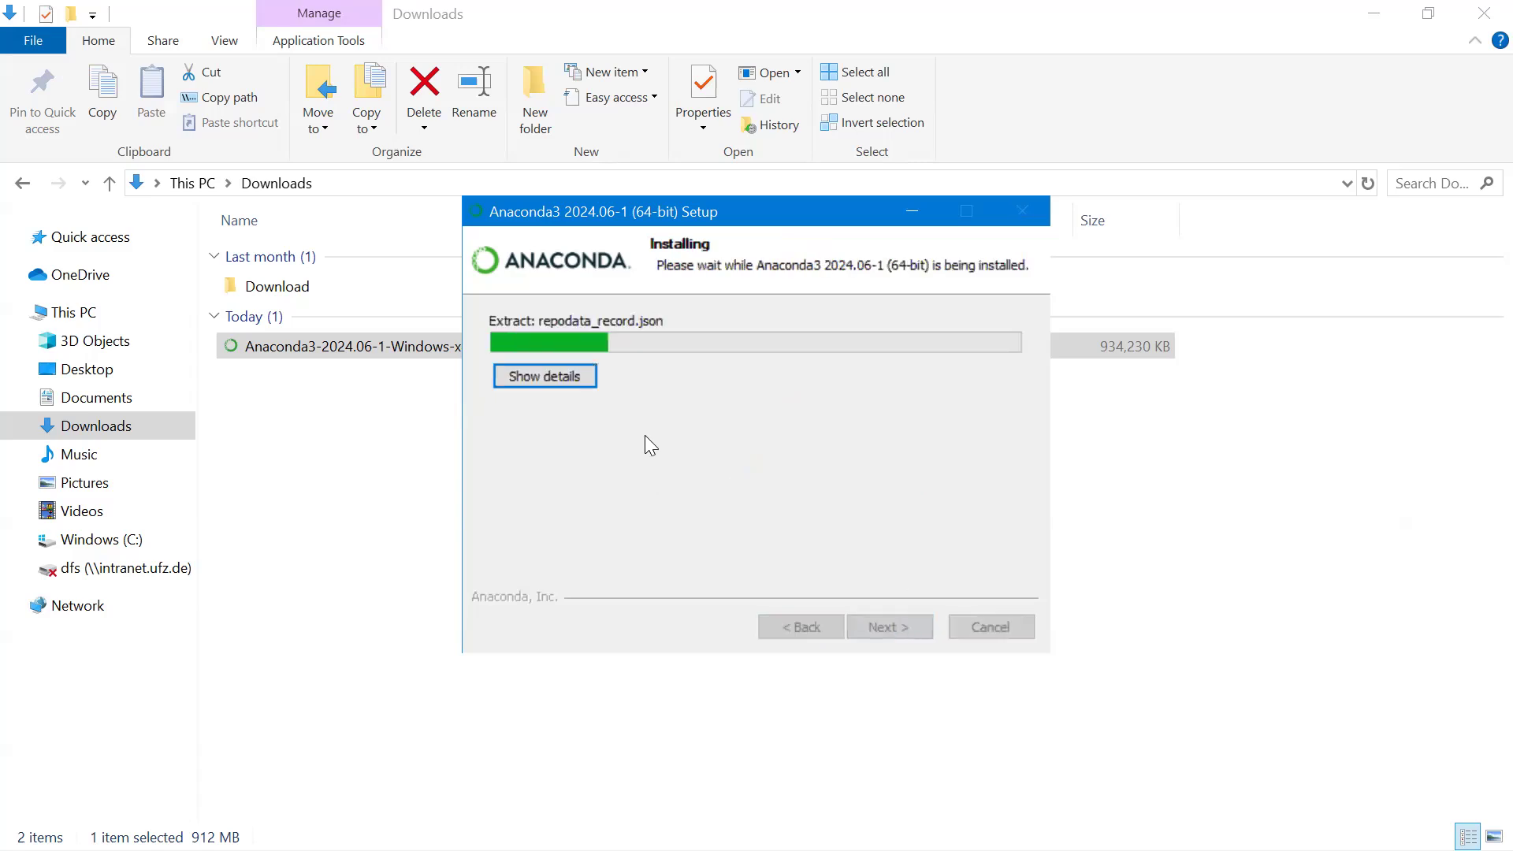
left_click(561, 381)
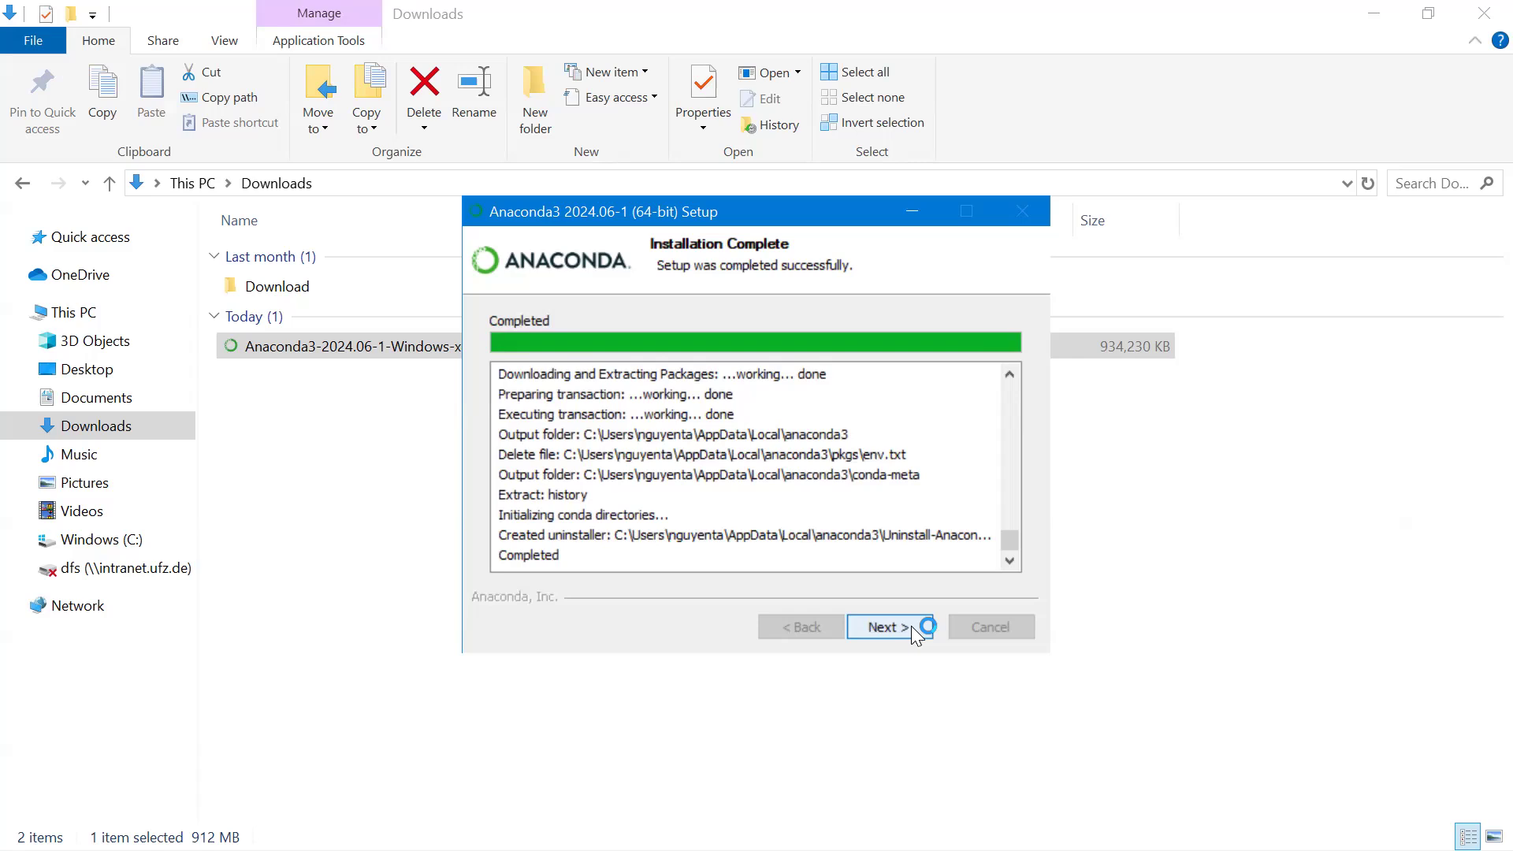
left_click(910, 625)
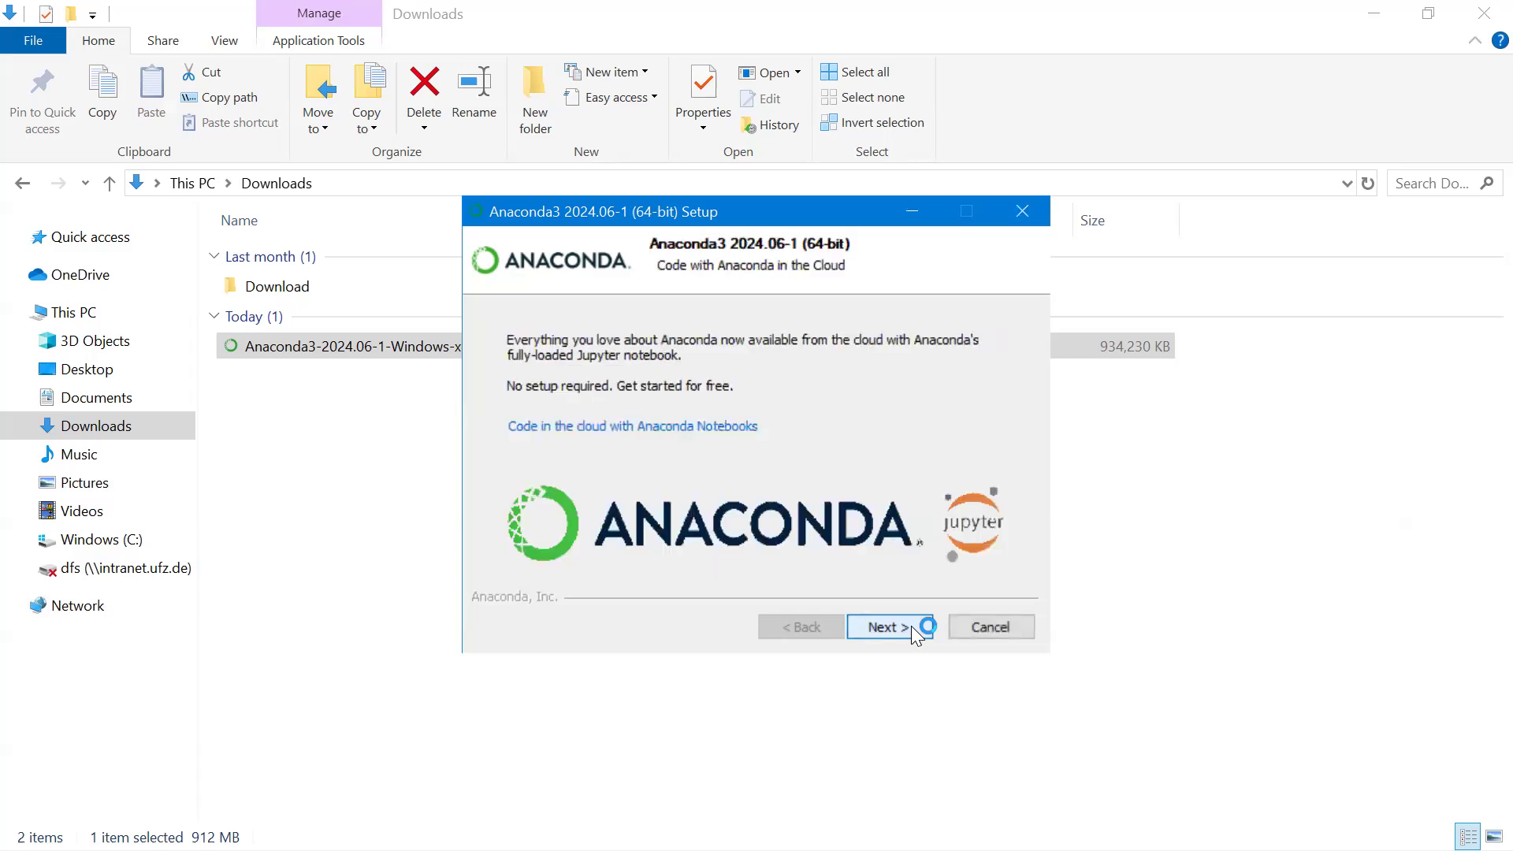
- Finish setup with Launch Anaconda Navigator and Getting Started unticked
left_click(911, 626)
left_click(683, 409)
left_click(684, 446)
left_click(890, 628)
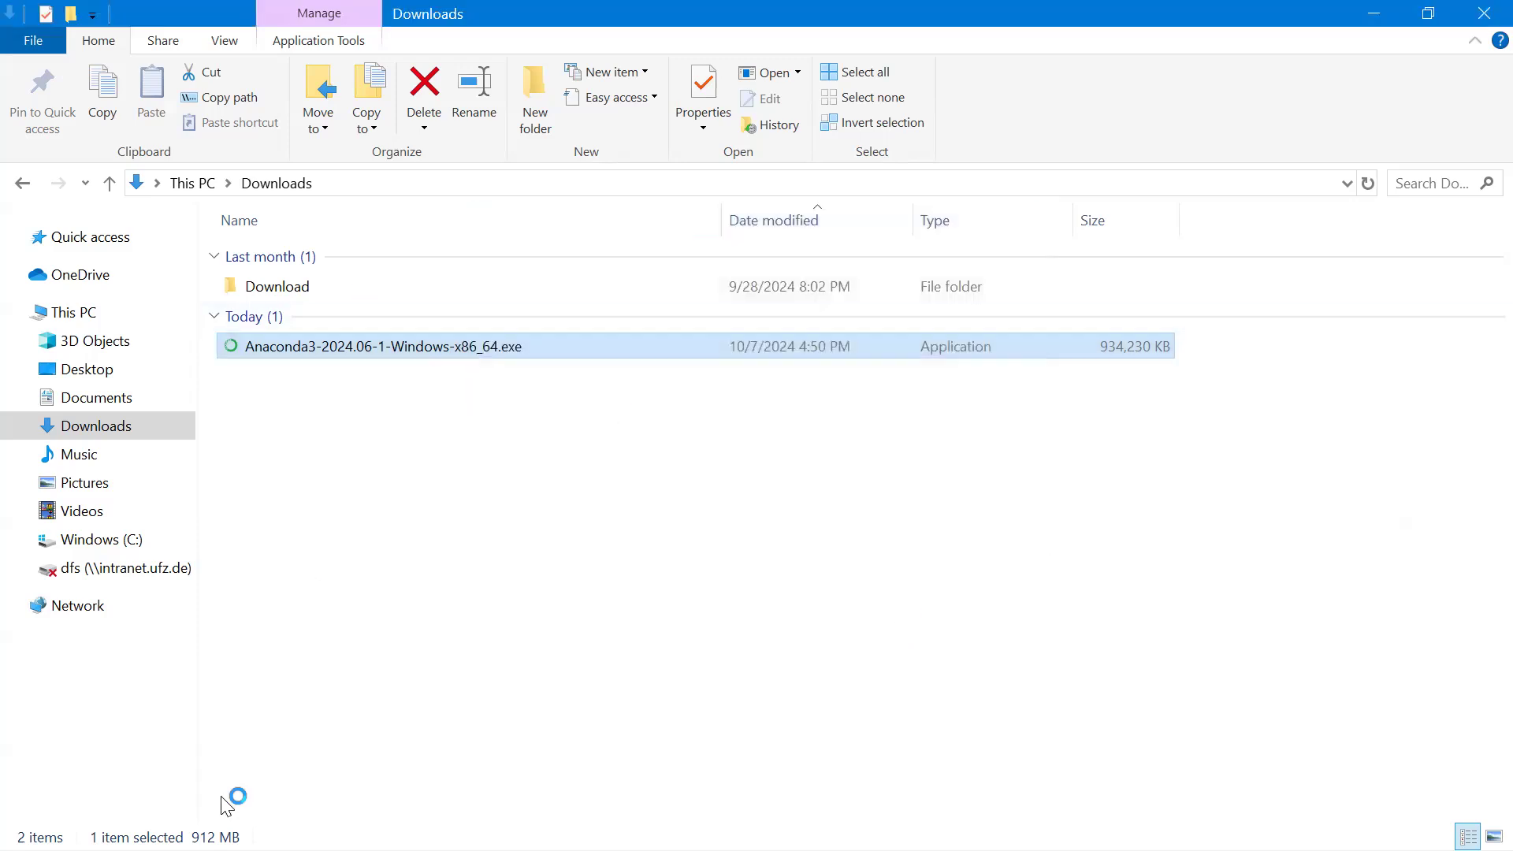
- Launch Anaconda Powershell Prompt from the Start menu's Anaconda3 (64-bit) group
key("super")
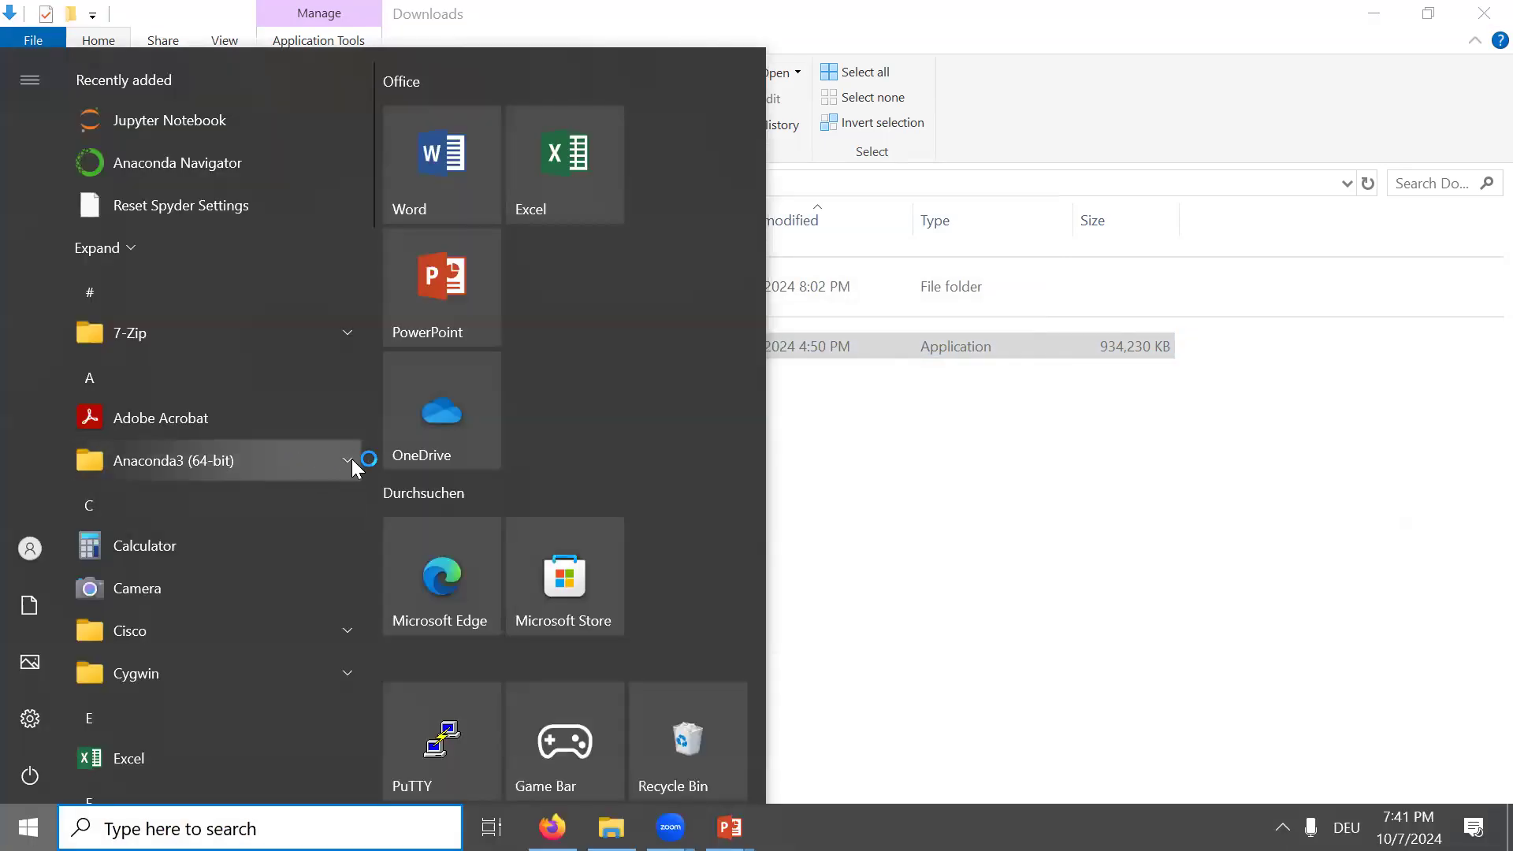
left_click(351, 458)
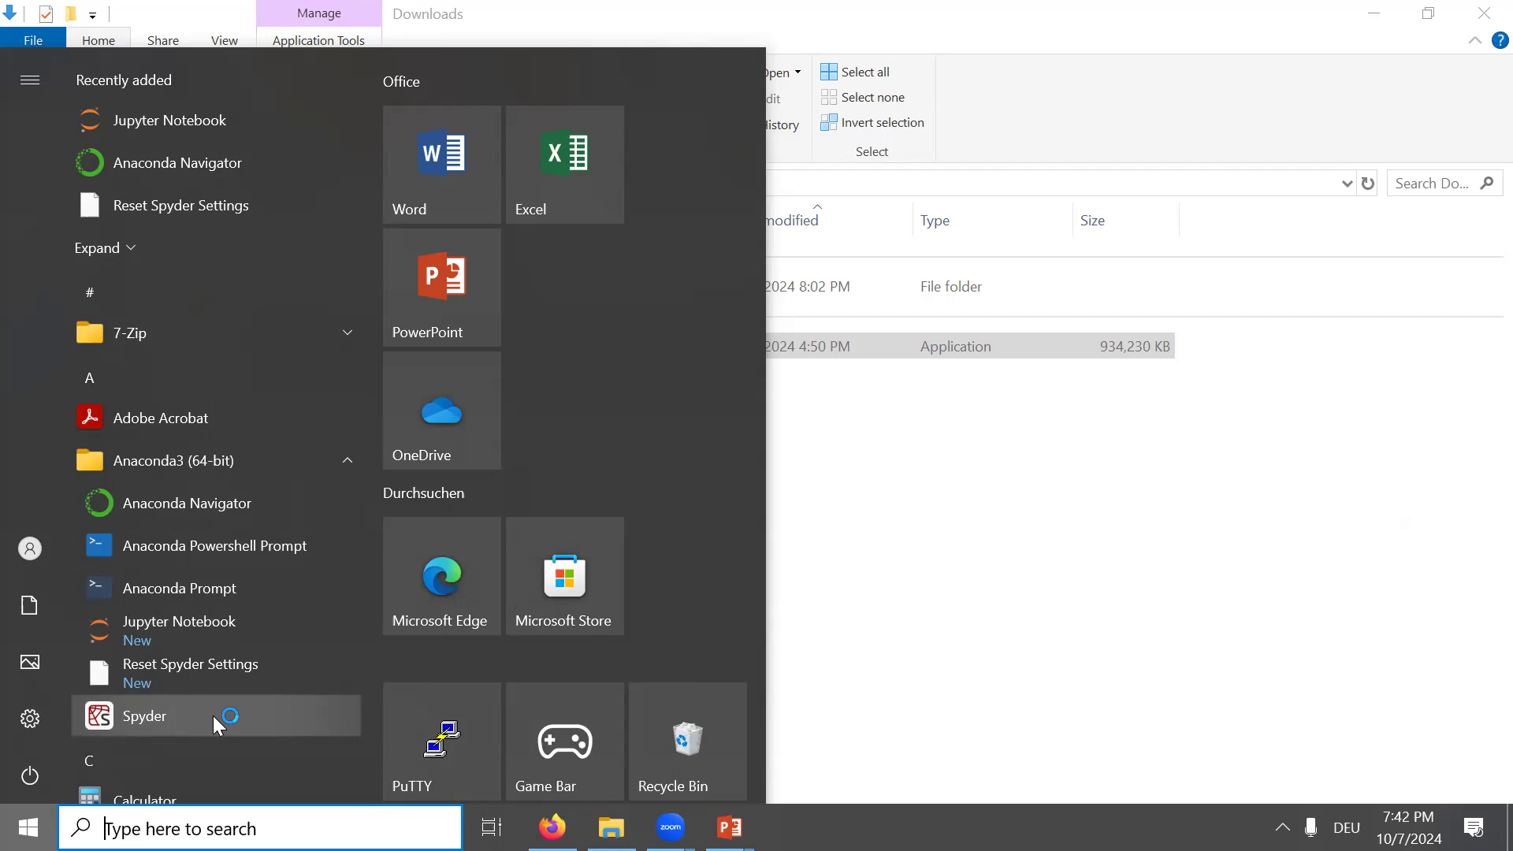
left_click(258, 548)
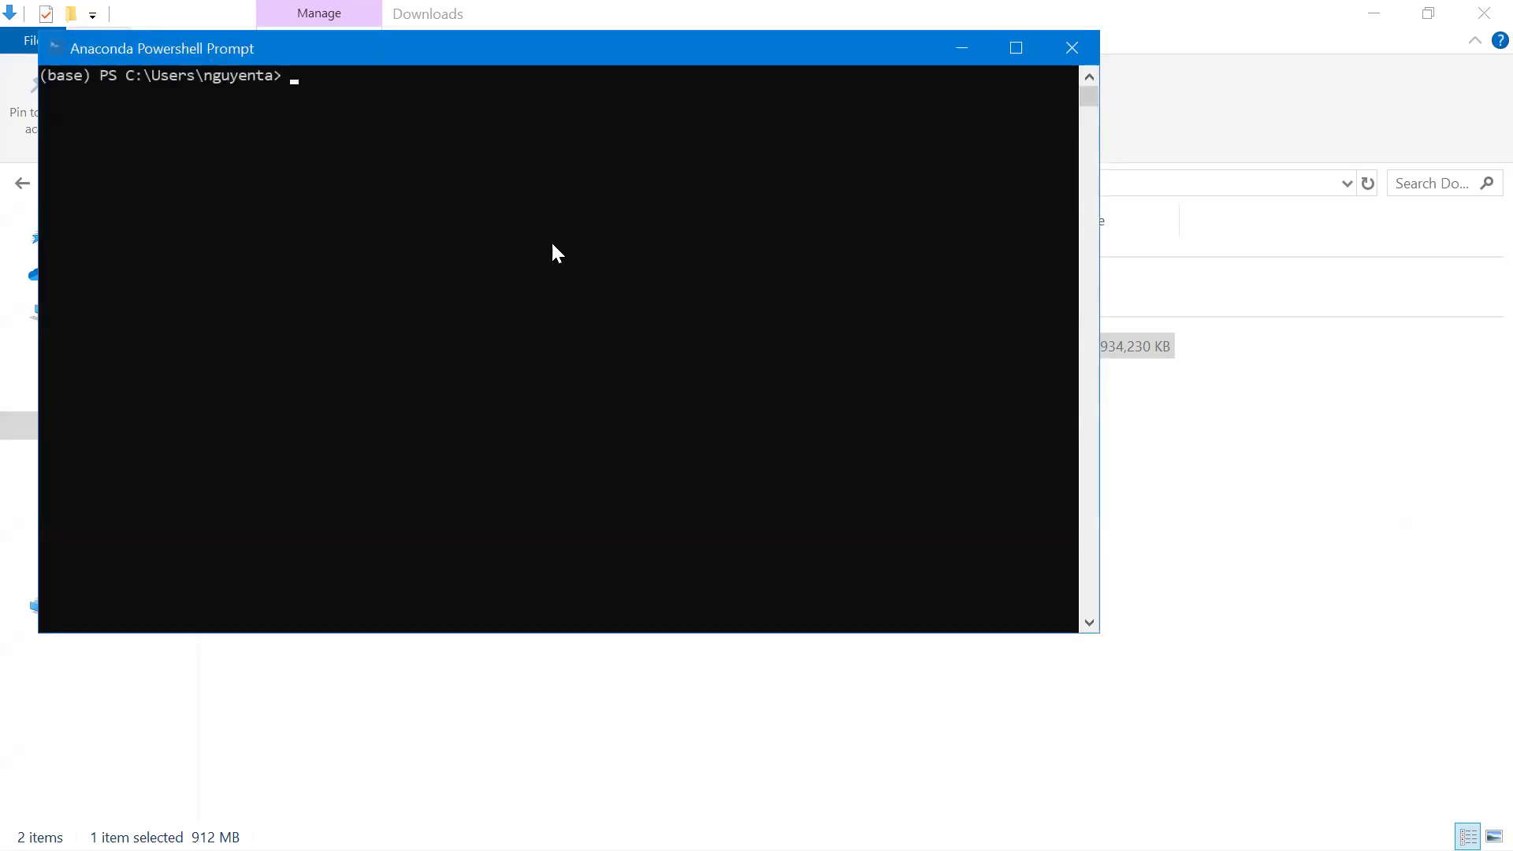
- Run pip list and scroll through the installed packages
type("pip list")
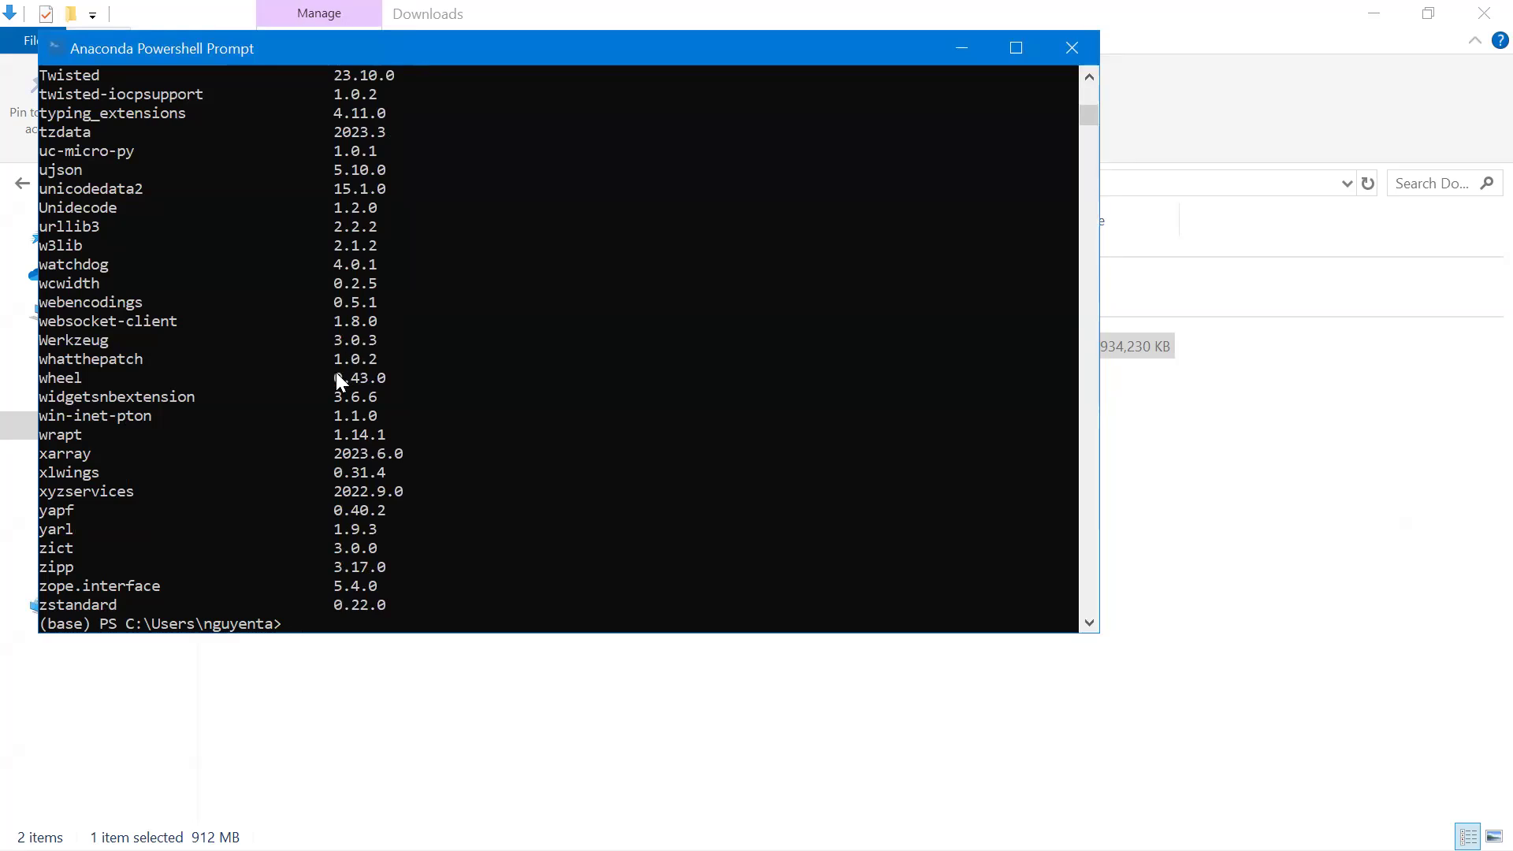
scroll(337, 374, "up", 20)
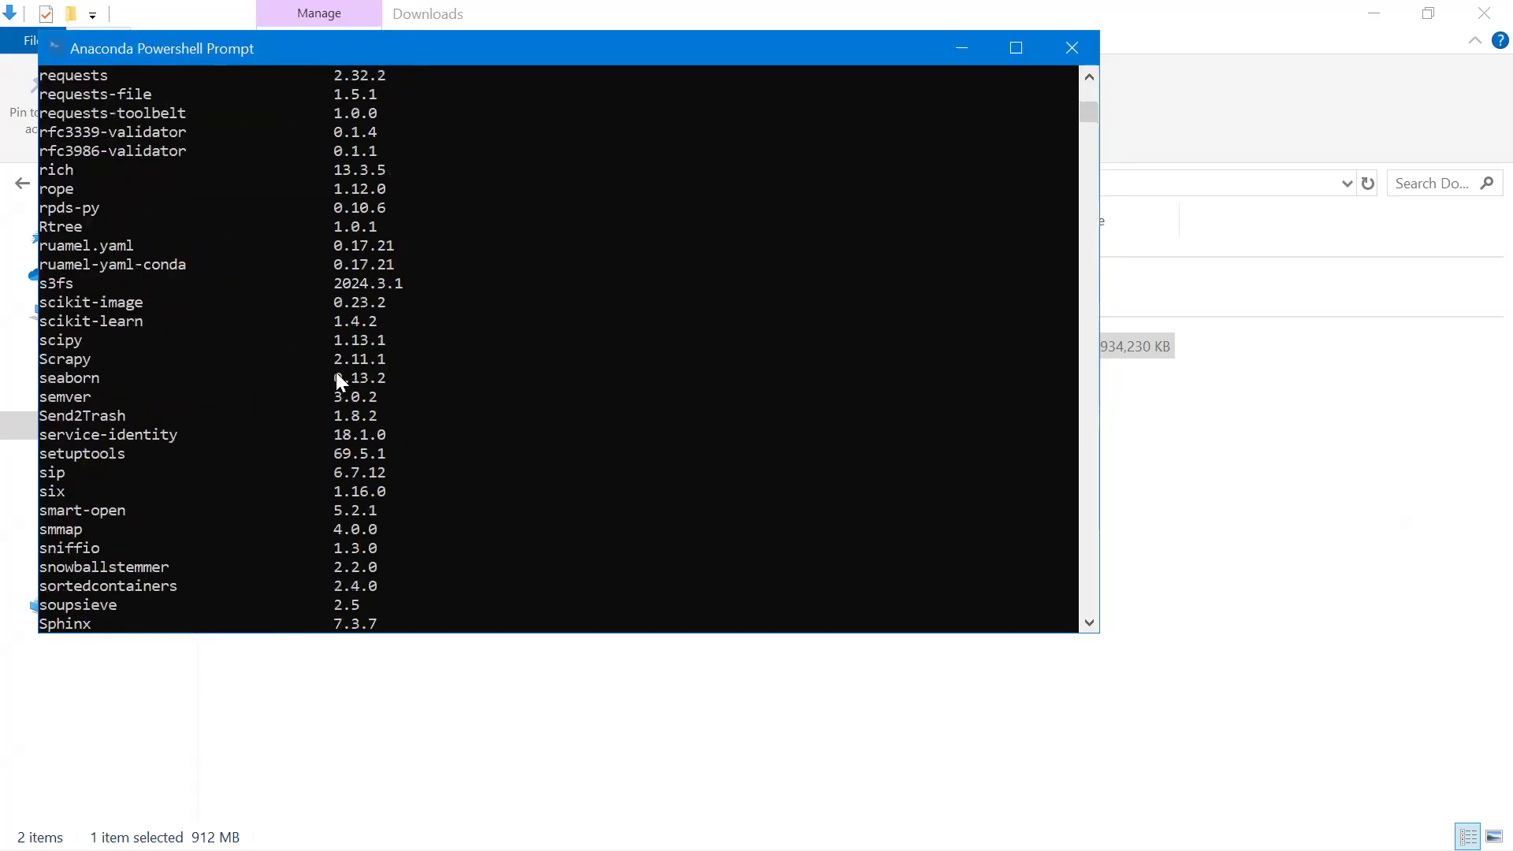
scroll(335, 372, "up", 18)
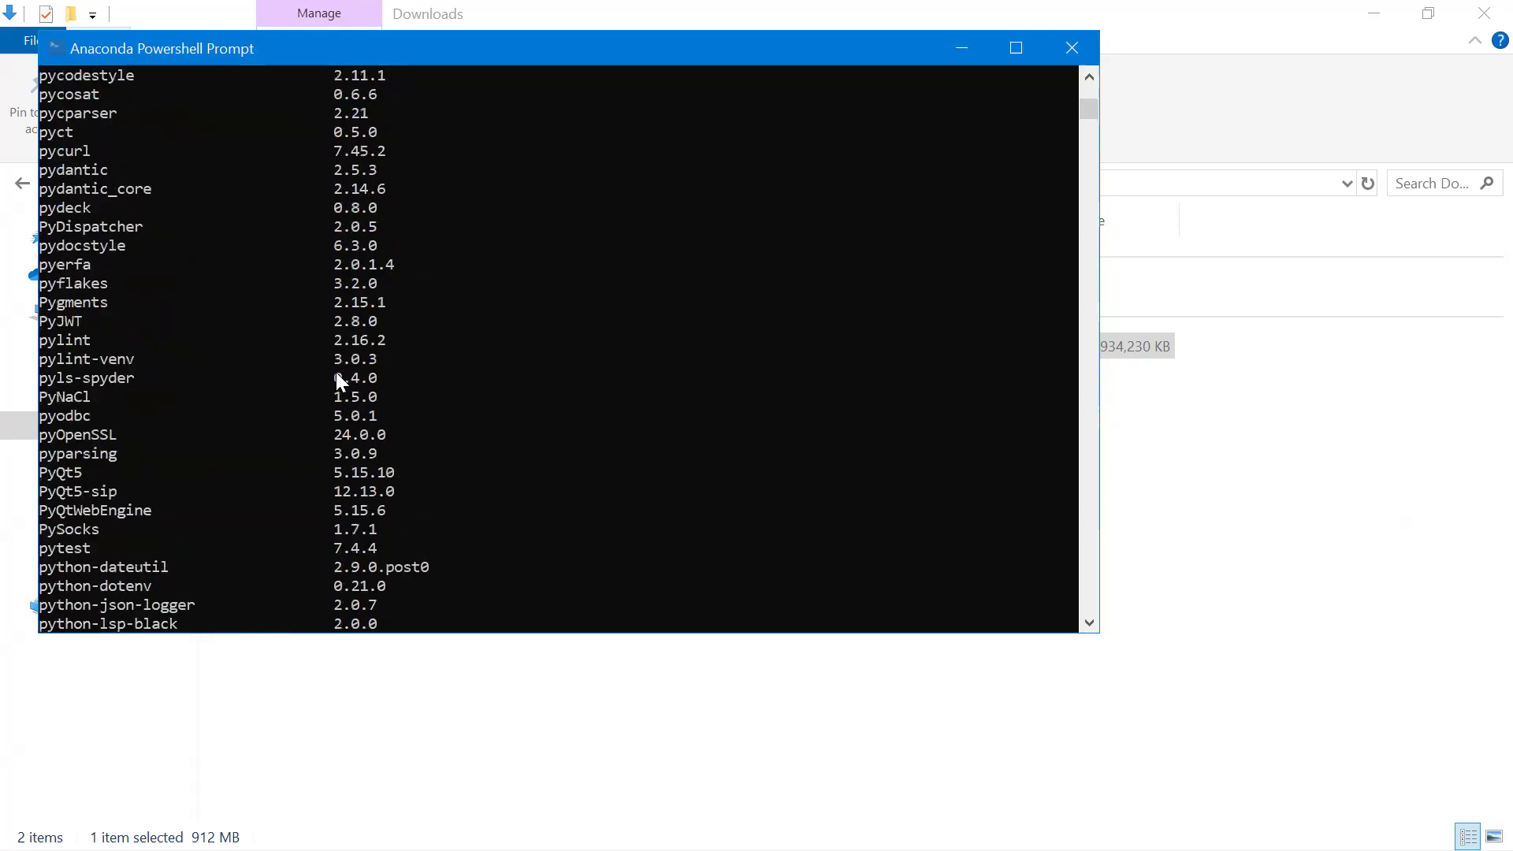
scroll(376, 397, "down", 20)
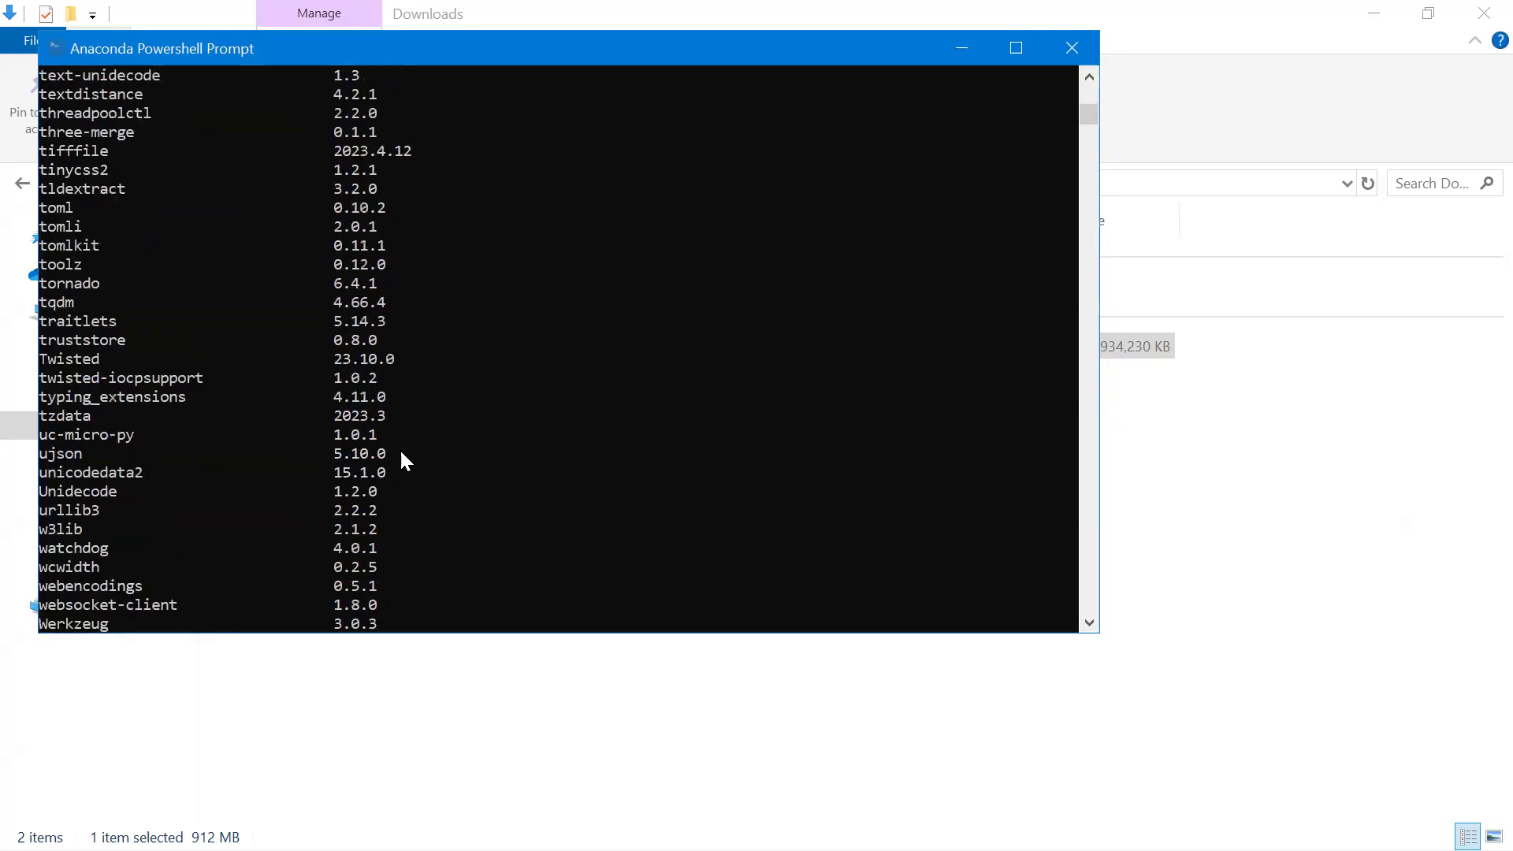
scroll(401, 453, "down", 9)
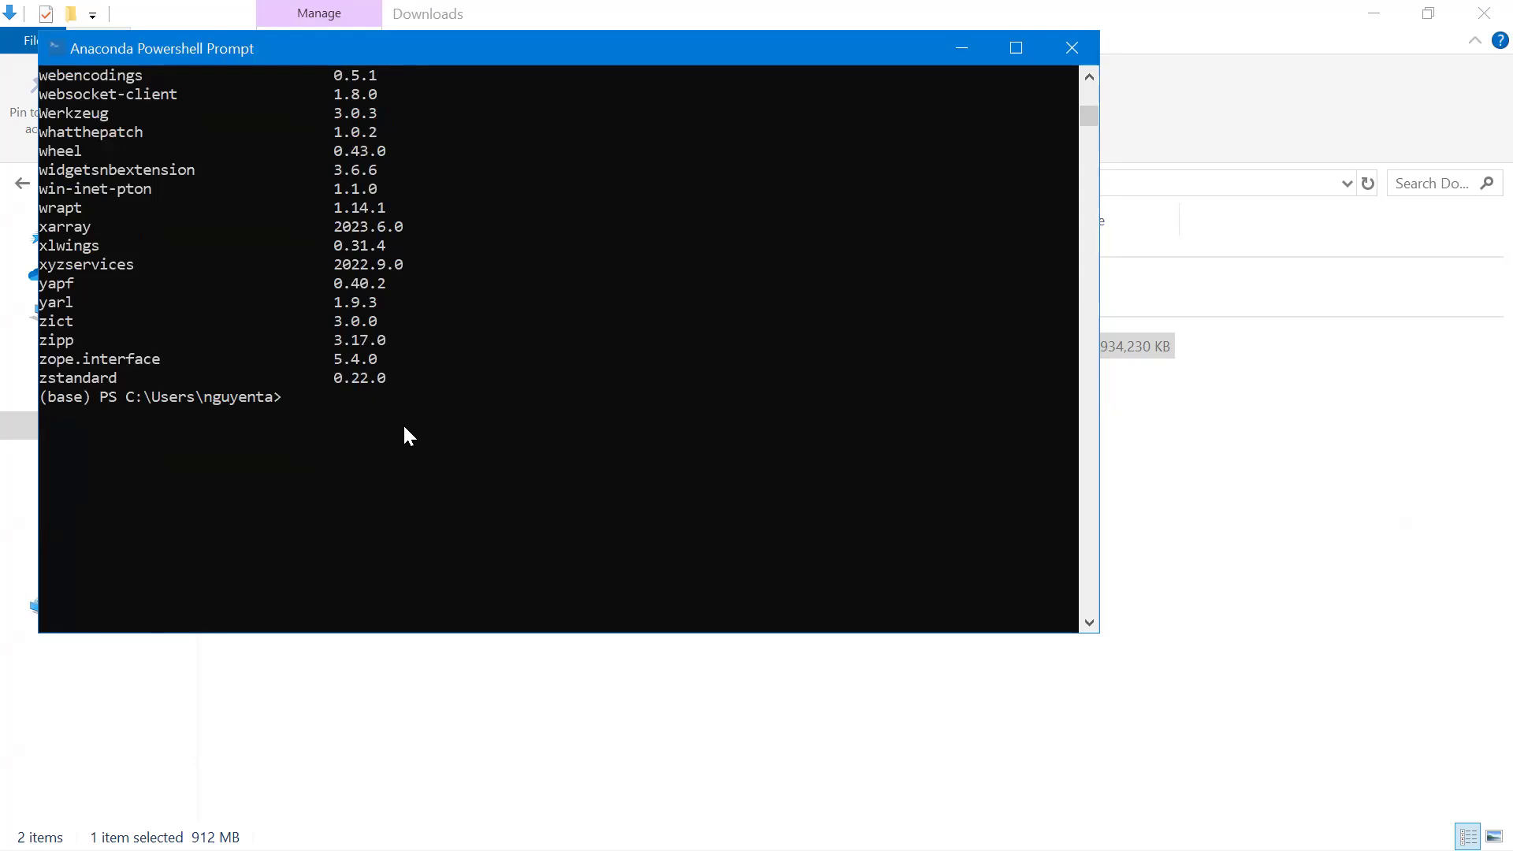
- Start python, set x = 3, evaluate x + 2 to get 5, then close the prompt
type("python")
key("Return")
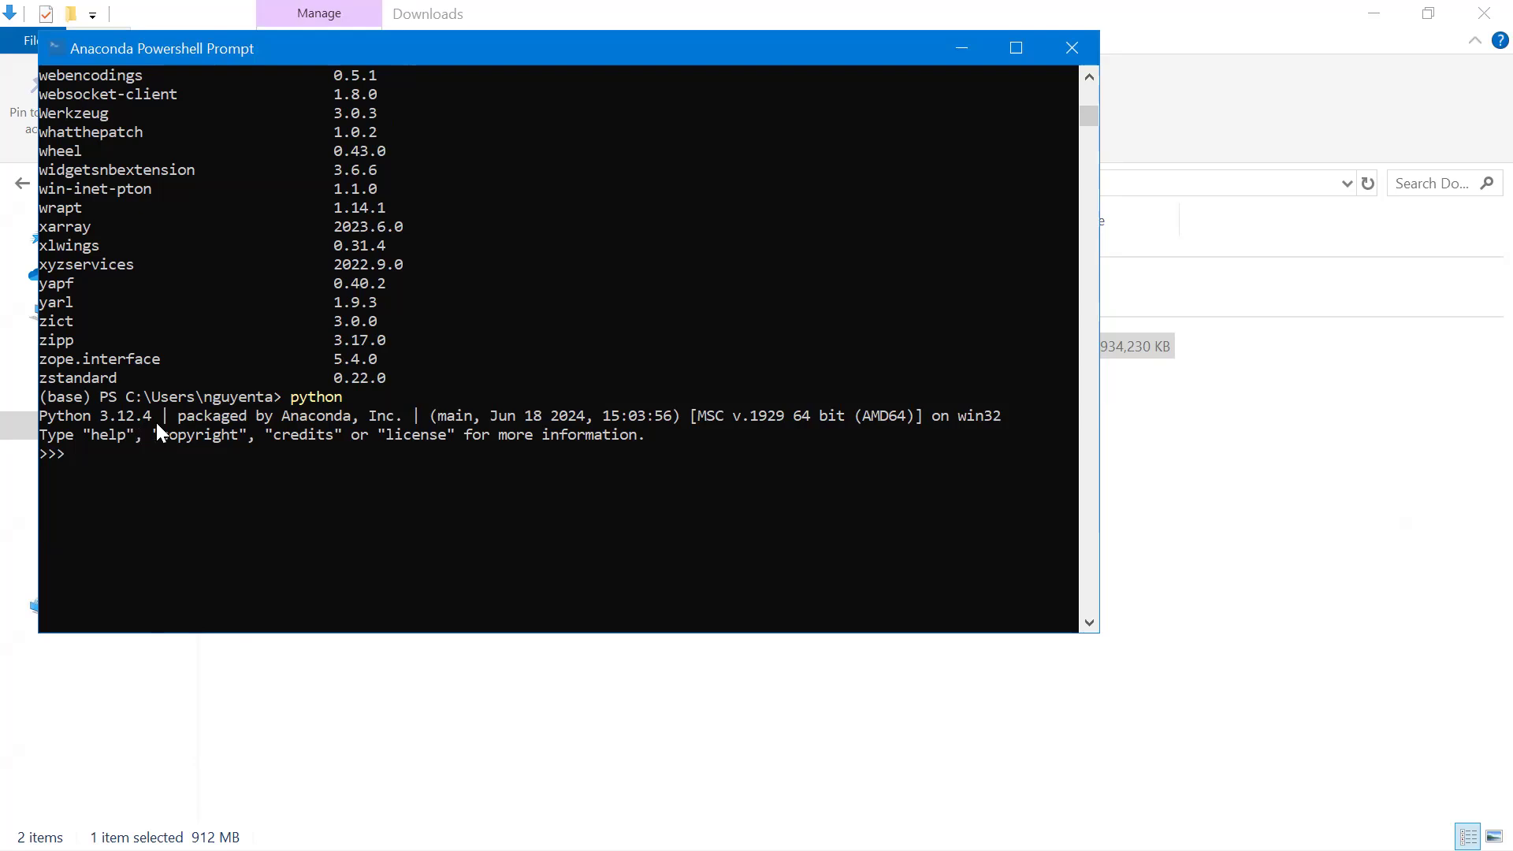
type("x = 3")
key("Return")
type("x + 2")
key("Return")
left_click(1068, 50)
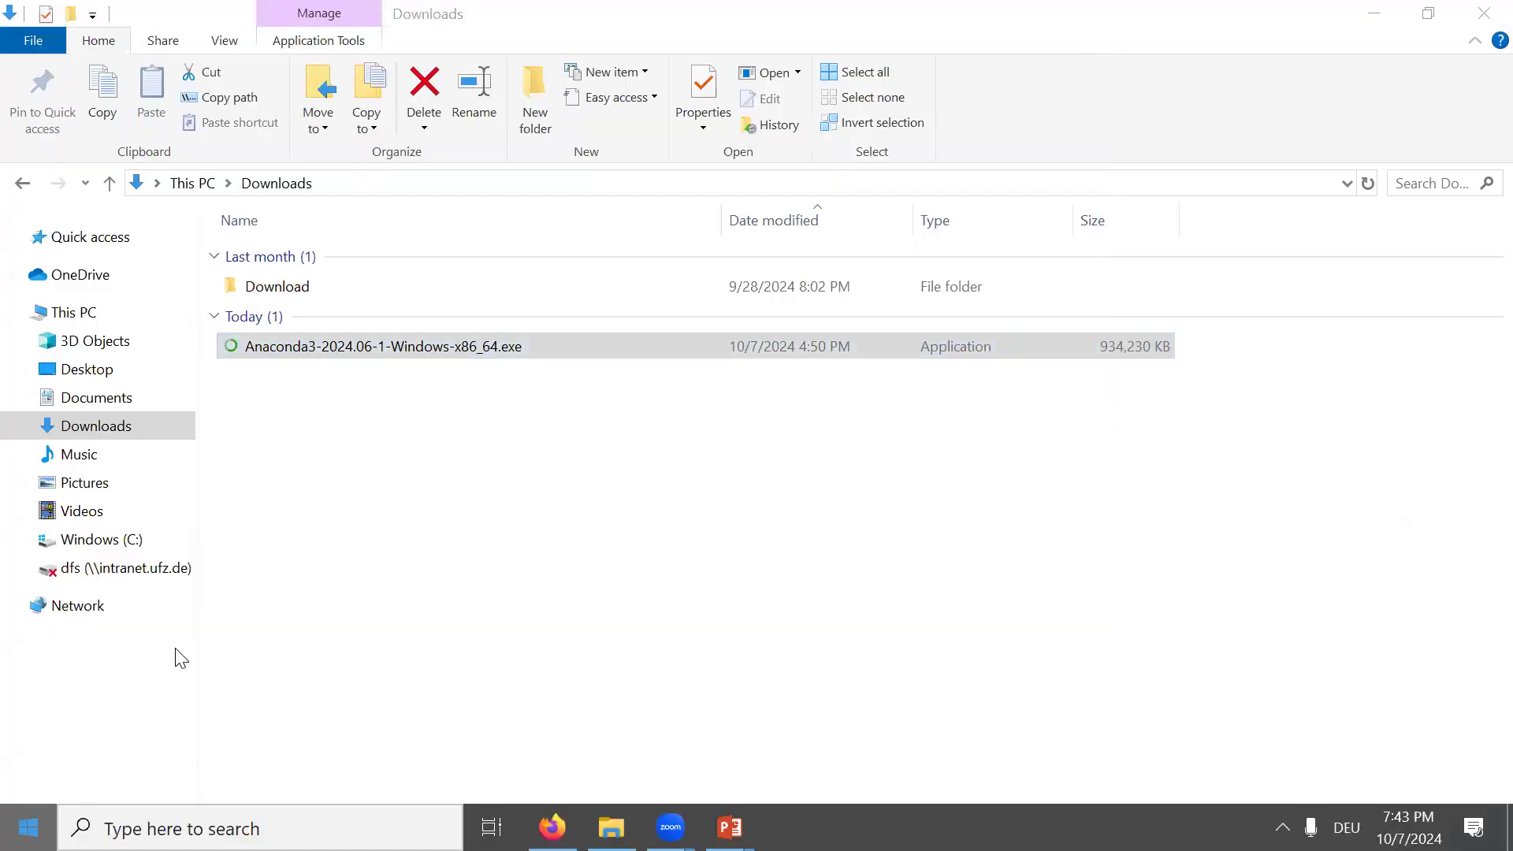
- Launch Spyder from the Start menu and create a new script file
key("super")
left_click(229, 714)
left_click(105, 149)
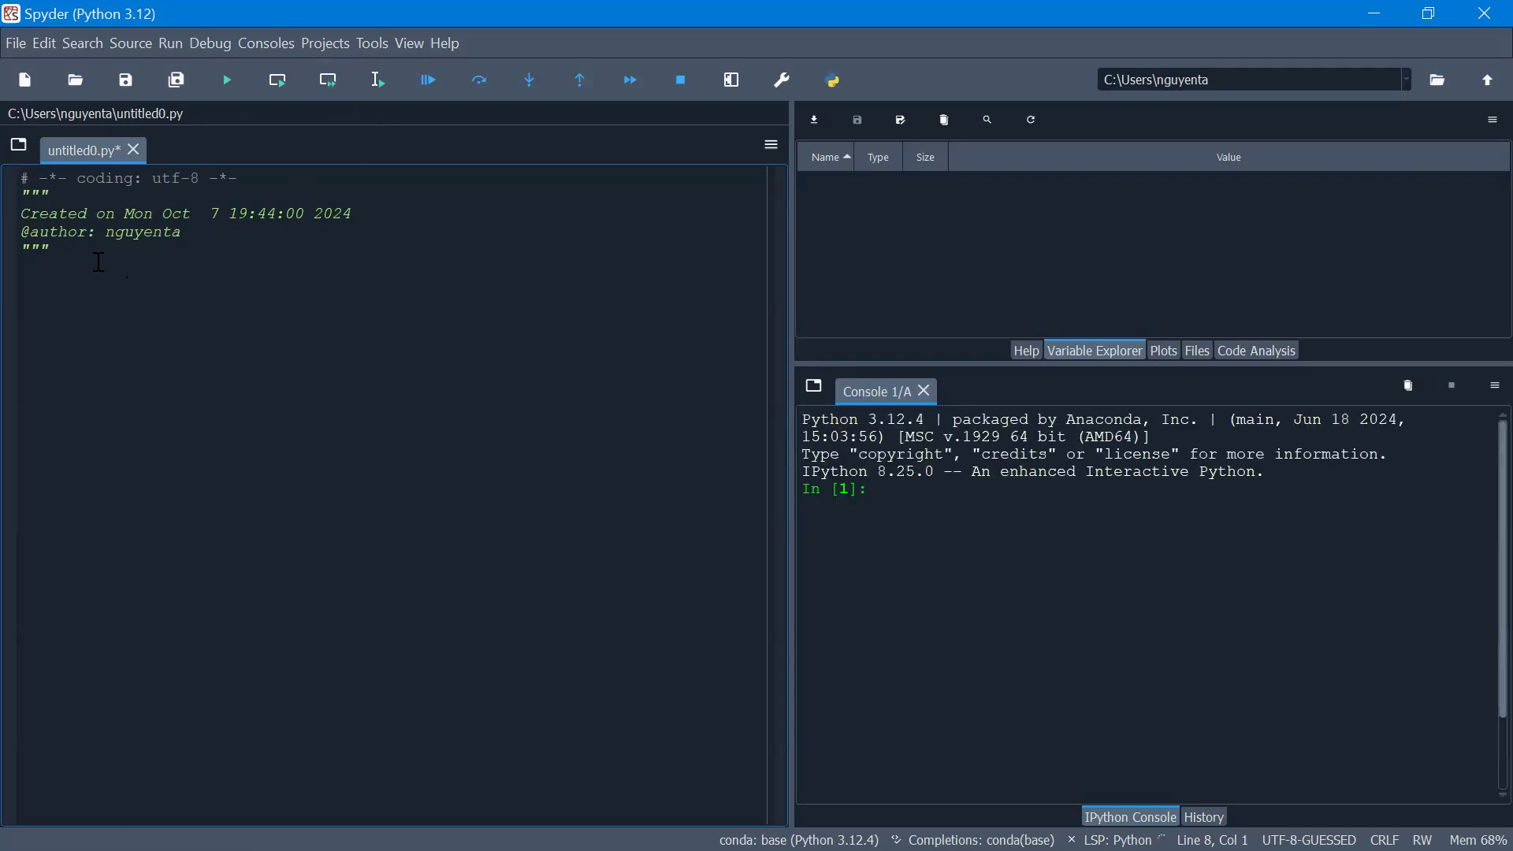
- Write x = 3 and x + 2, then run both lines with F9 so the console prints 5
key("ctrl+z")
type("x = 3")
key("Return")
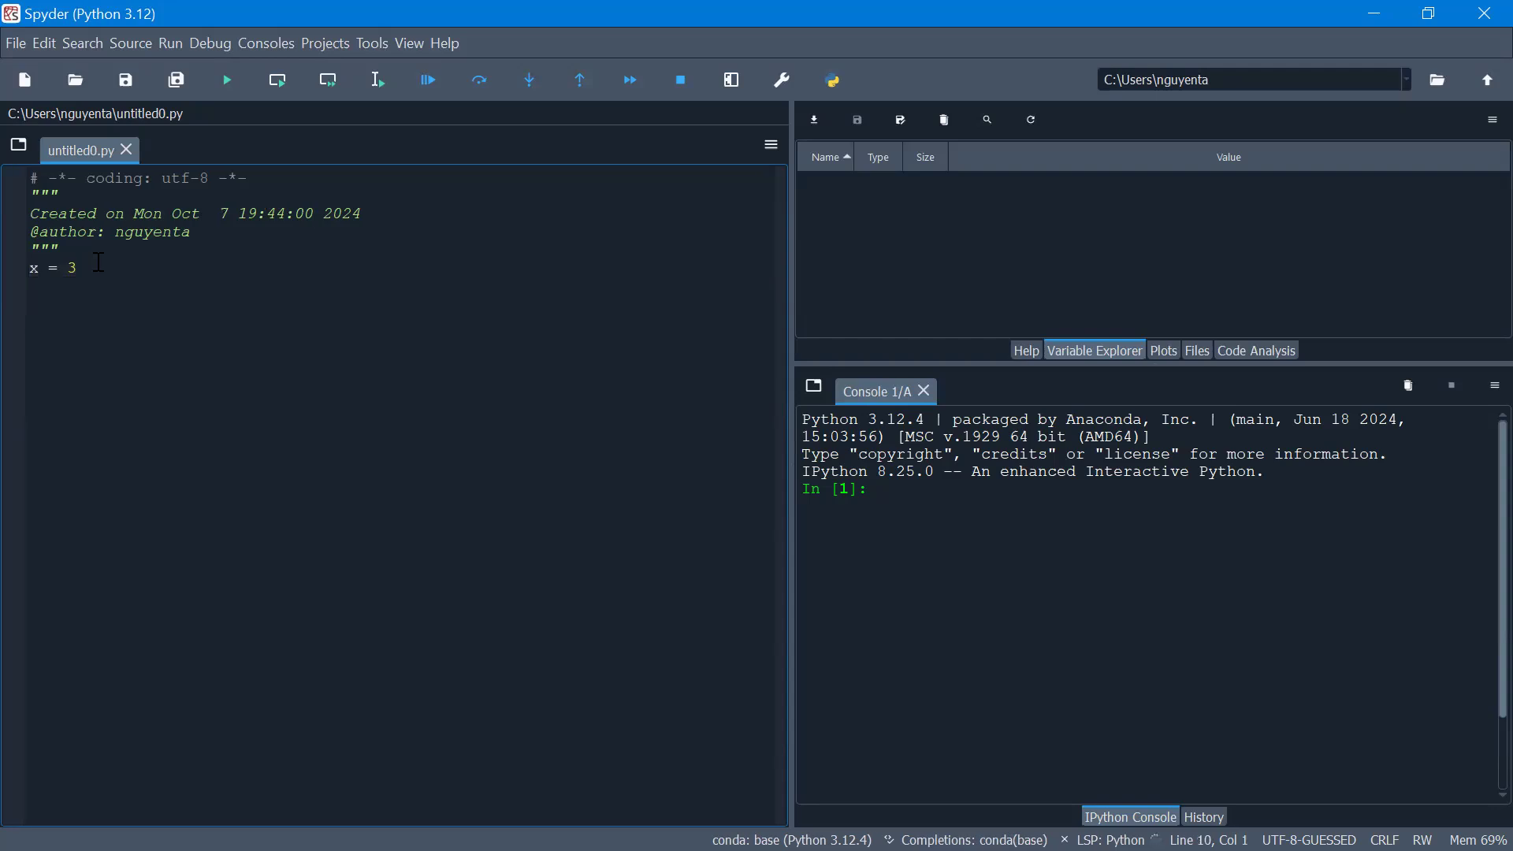
type("x + 2")
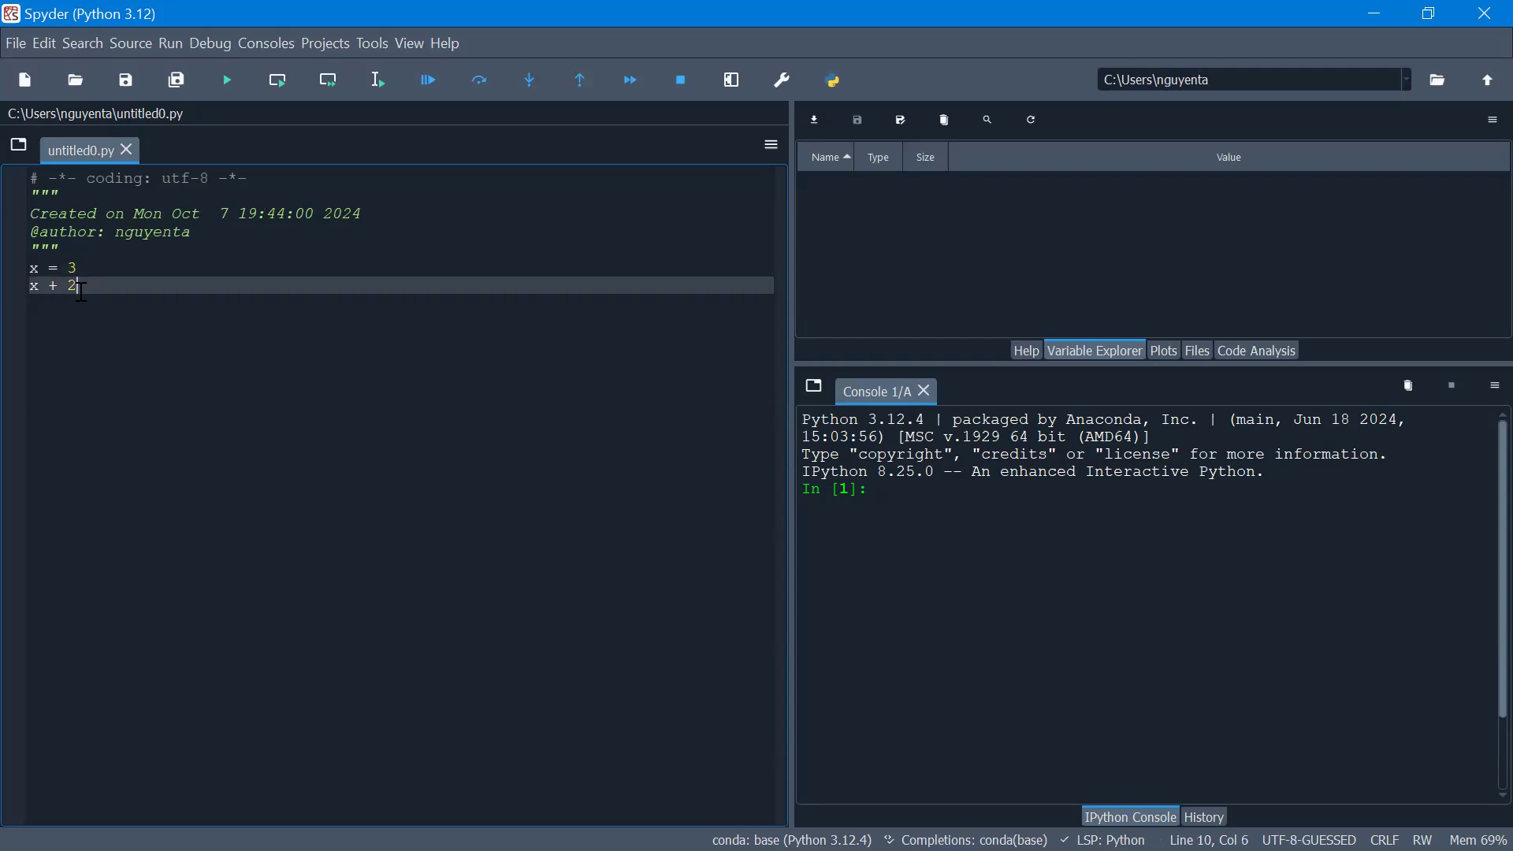
left_click_drag(87, 287, 17, 278)
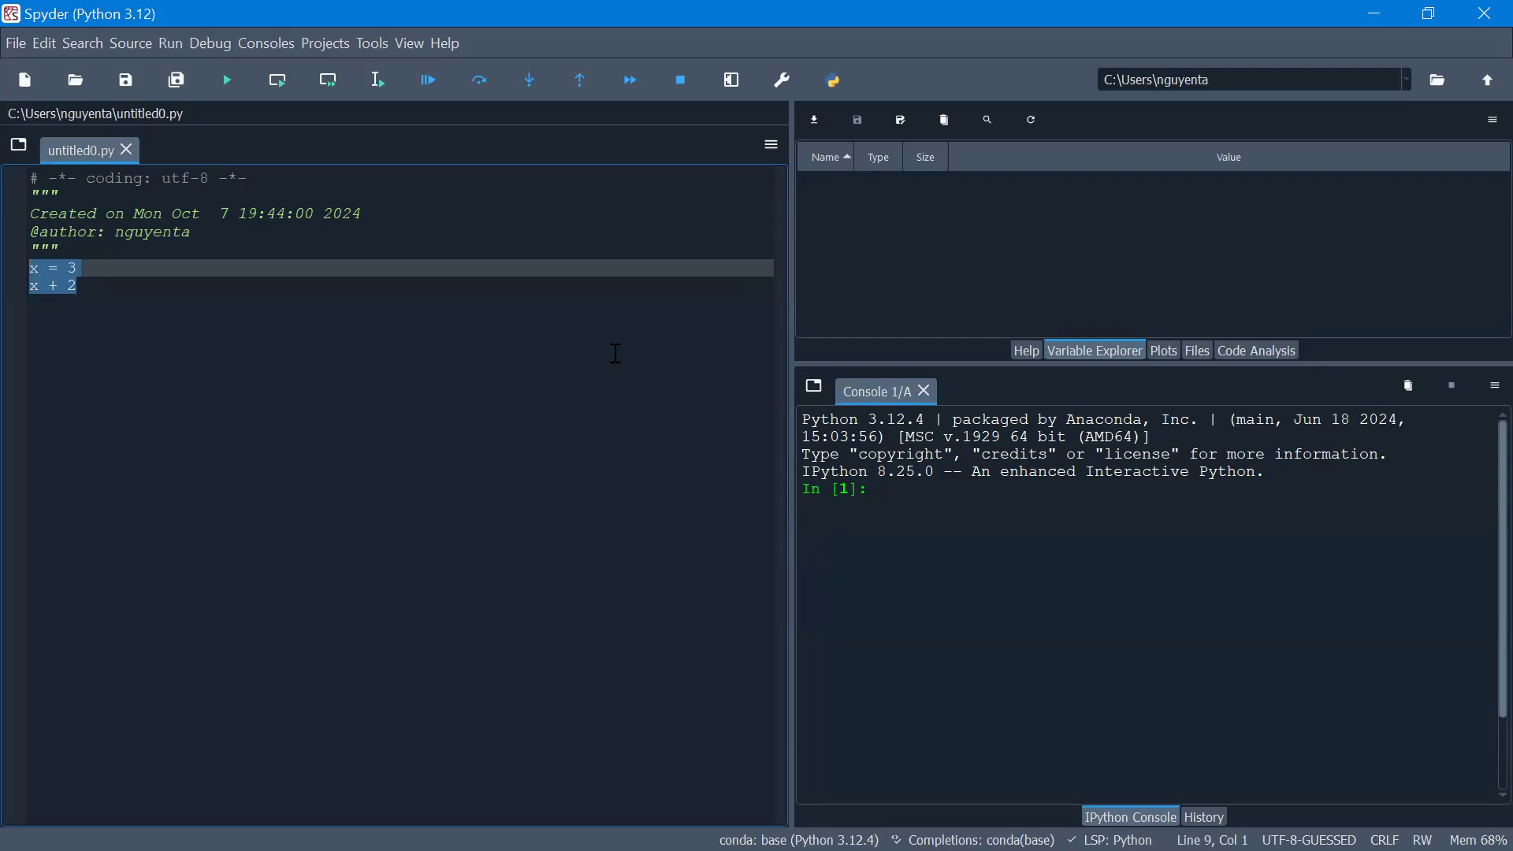
key("F9")
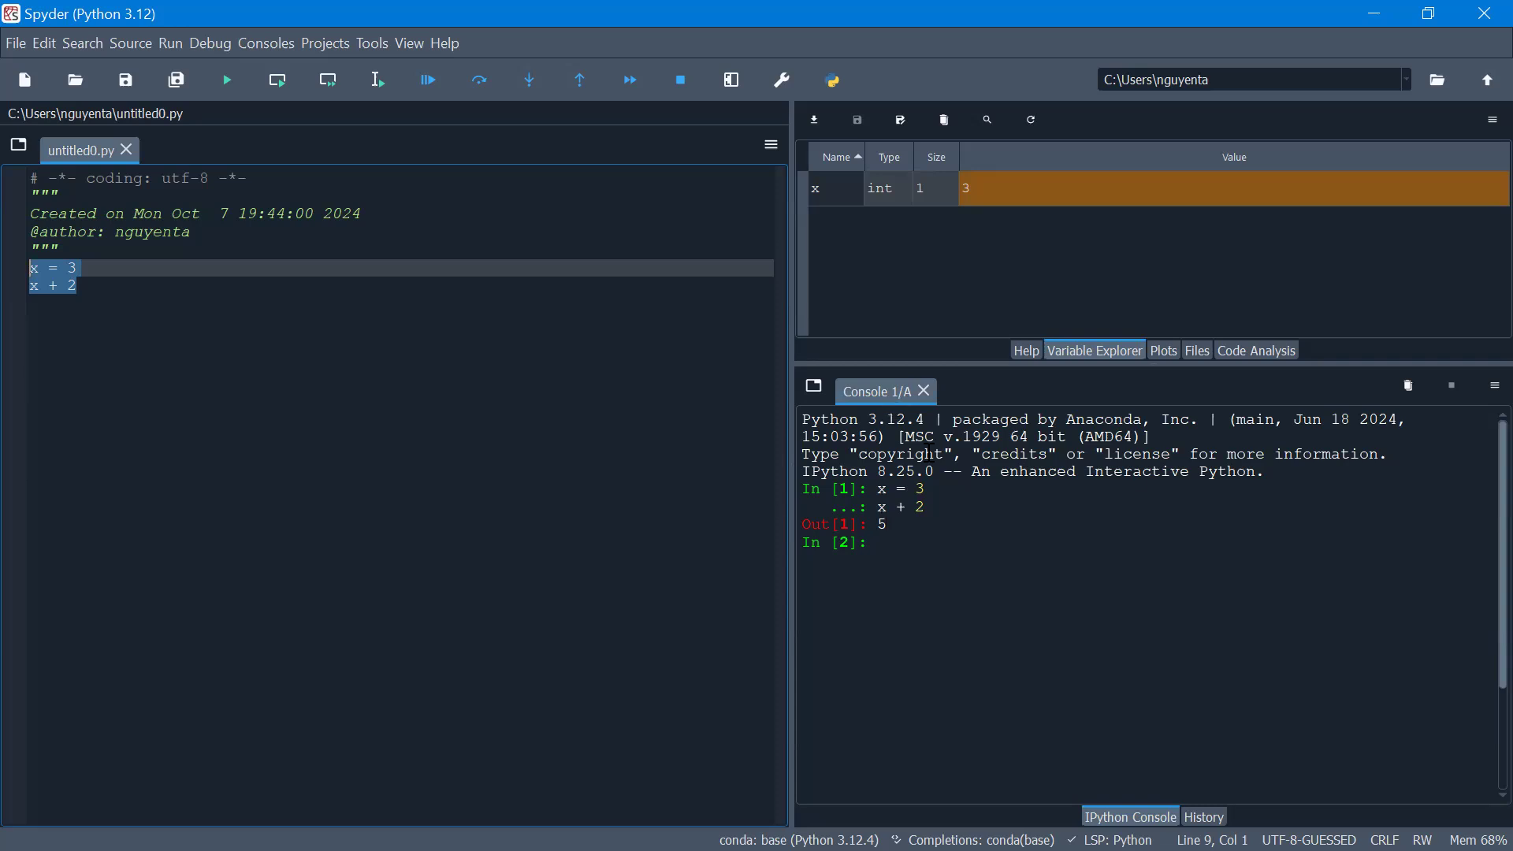
left_click_drag(877, 495, 929, 505)
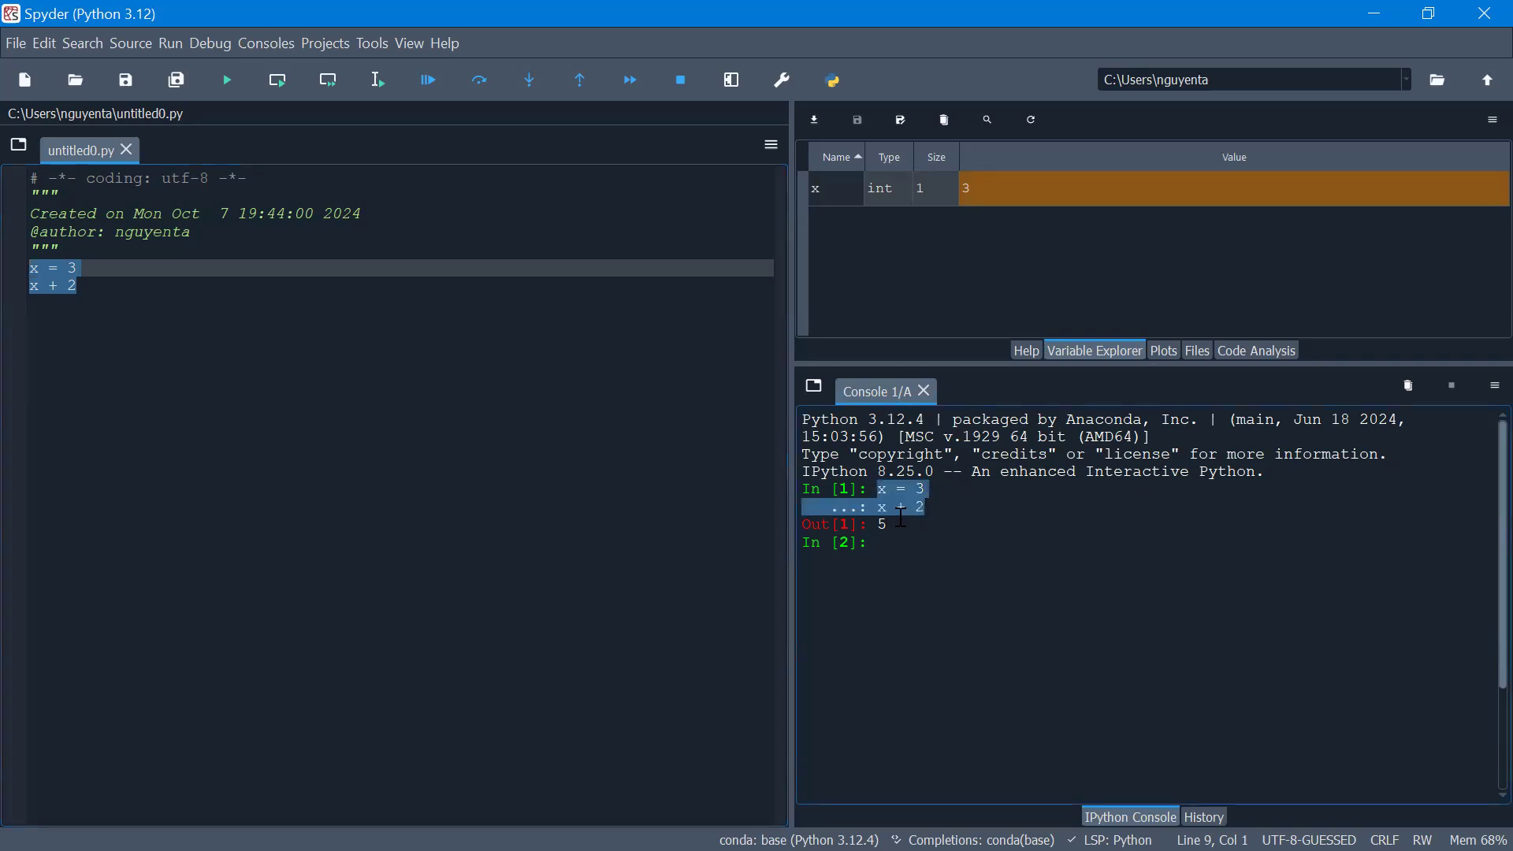
- Check x is int 3 in the Variable Explorer and add an empty line after x + 2
left_click(882, 526)
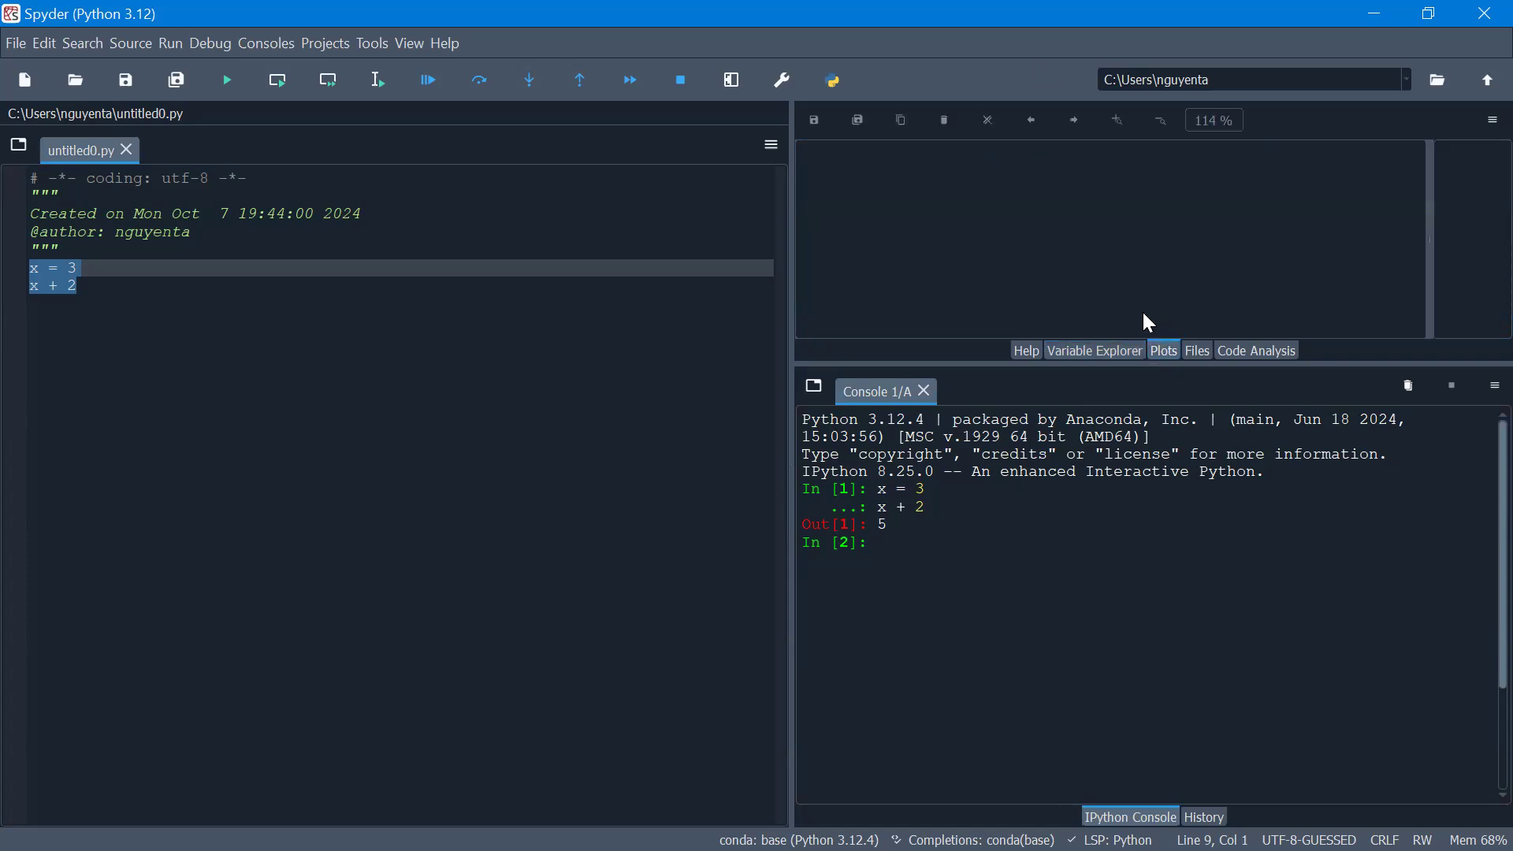
left_click(1074, 350)
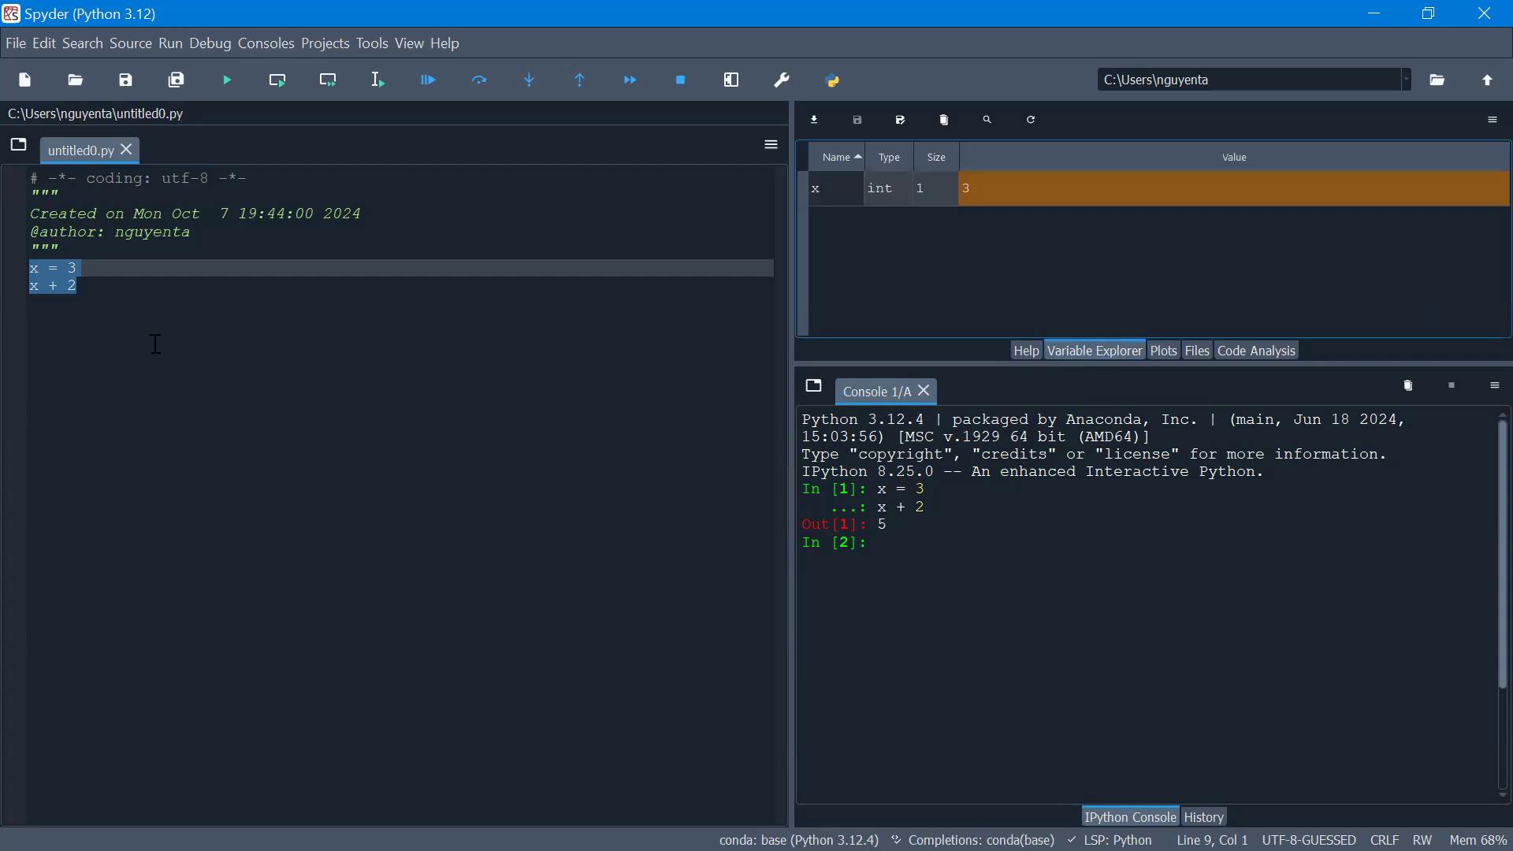
left_click(138, 287)
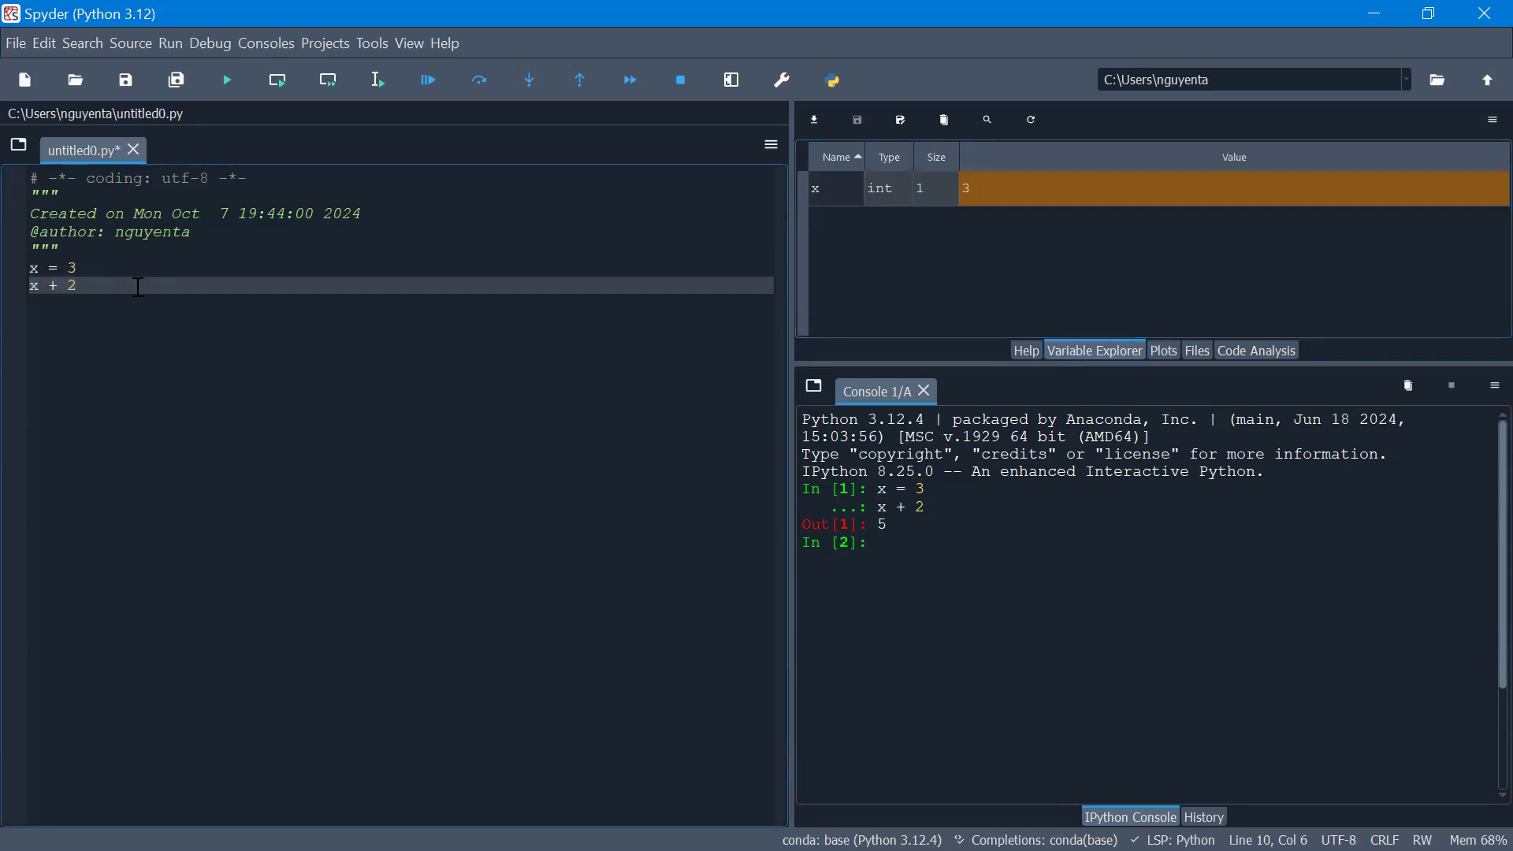
key("Return")
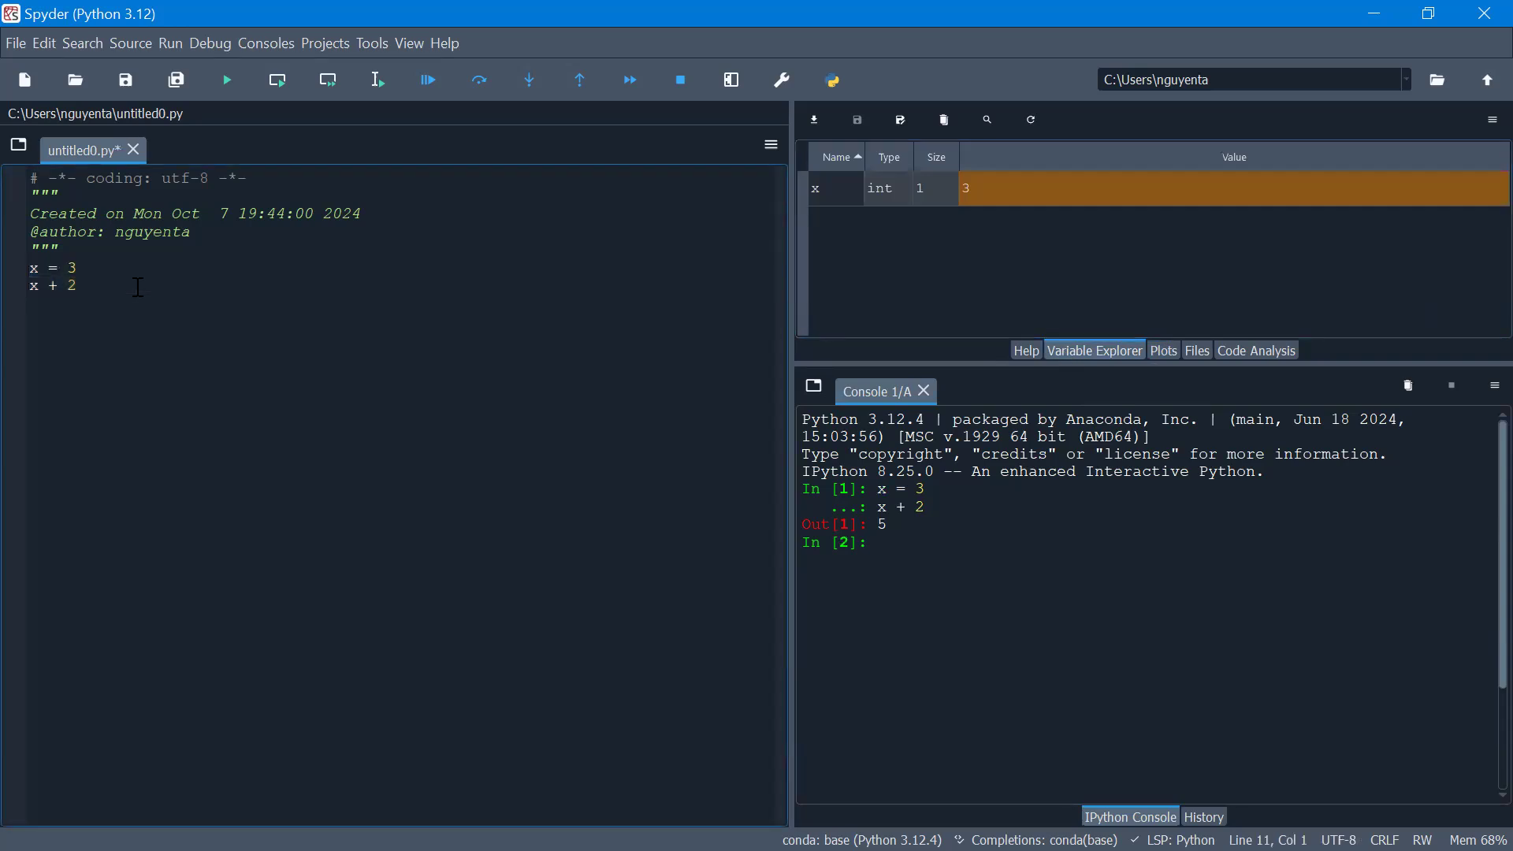
- Save the untitled0.py script from the File menu
left_click(19, 45)
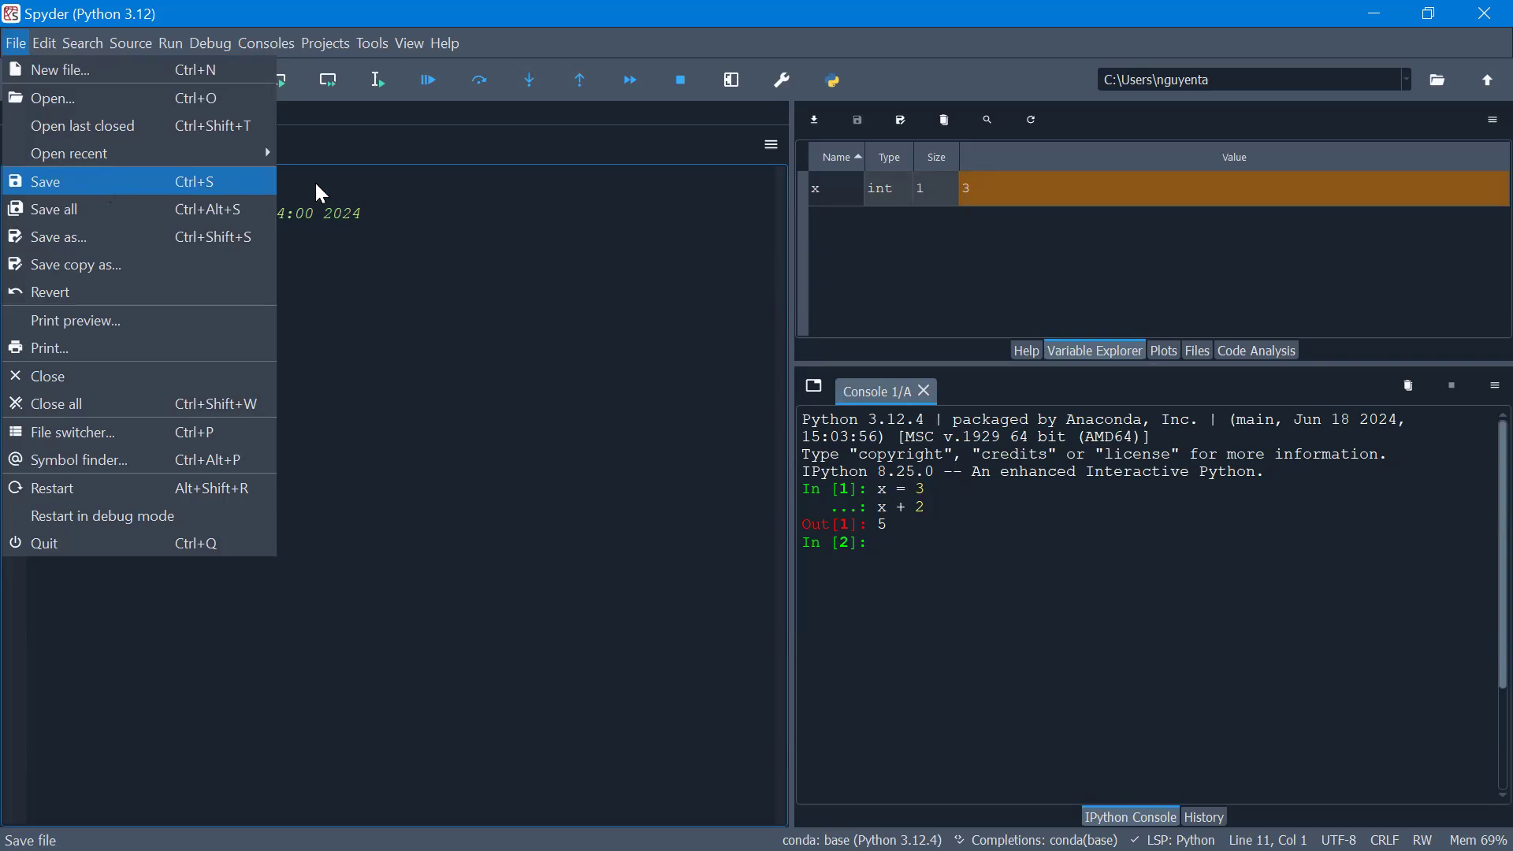
left_click(99, 181)
left_click(376, 47)
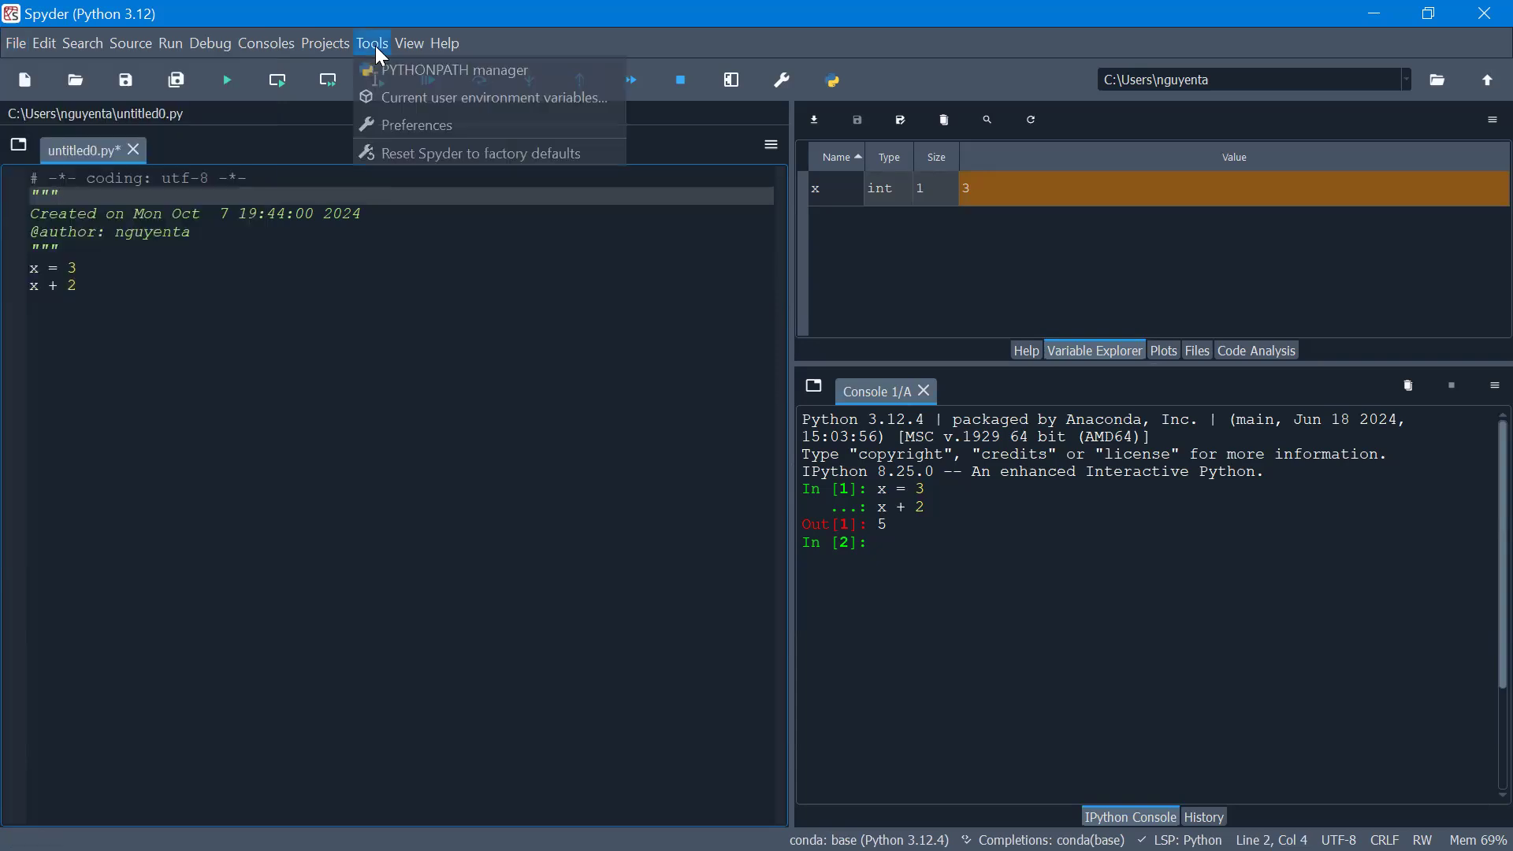
left_click(421, 130)
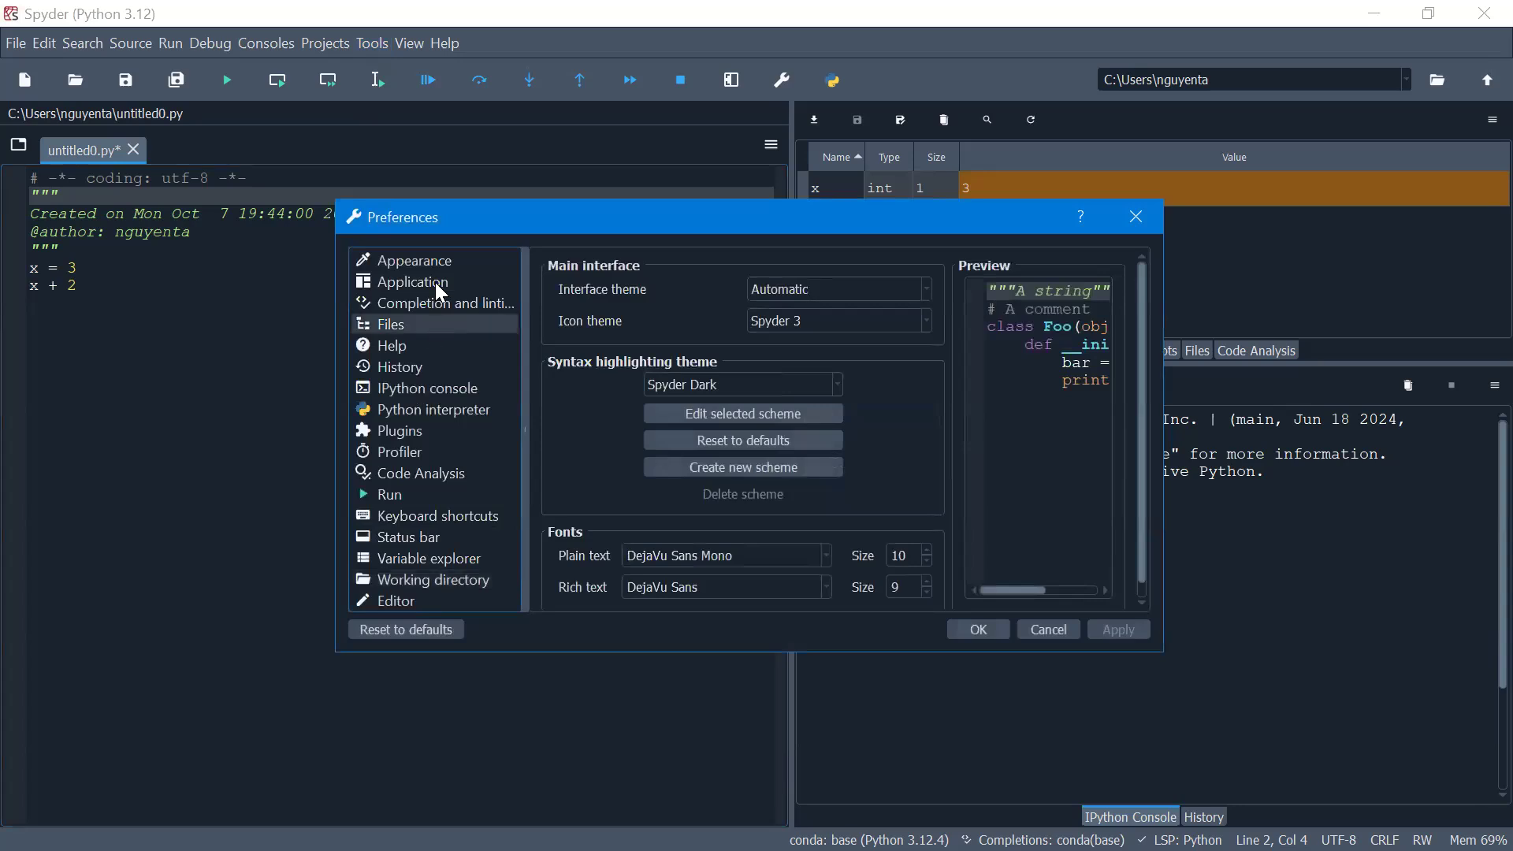
left_click(436, 284)
left_click(443, 261)
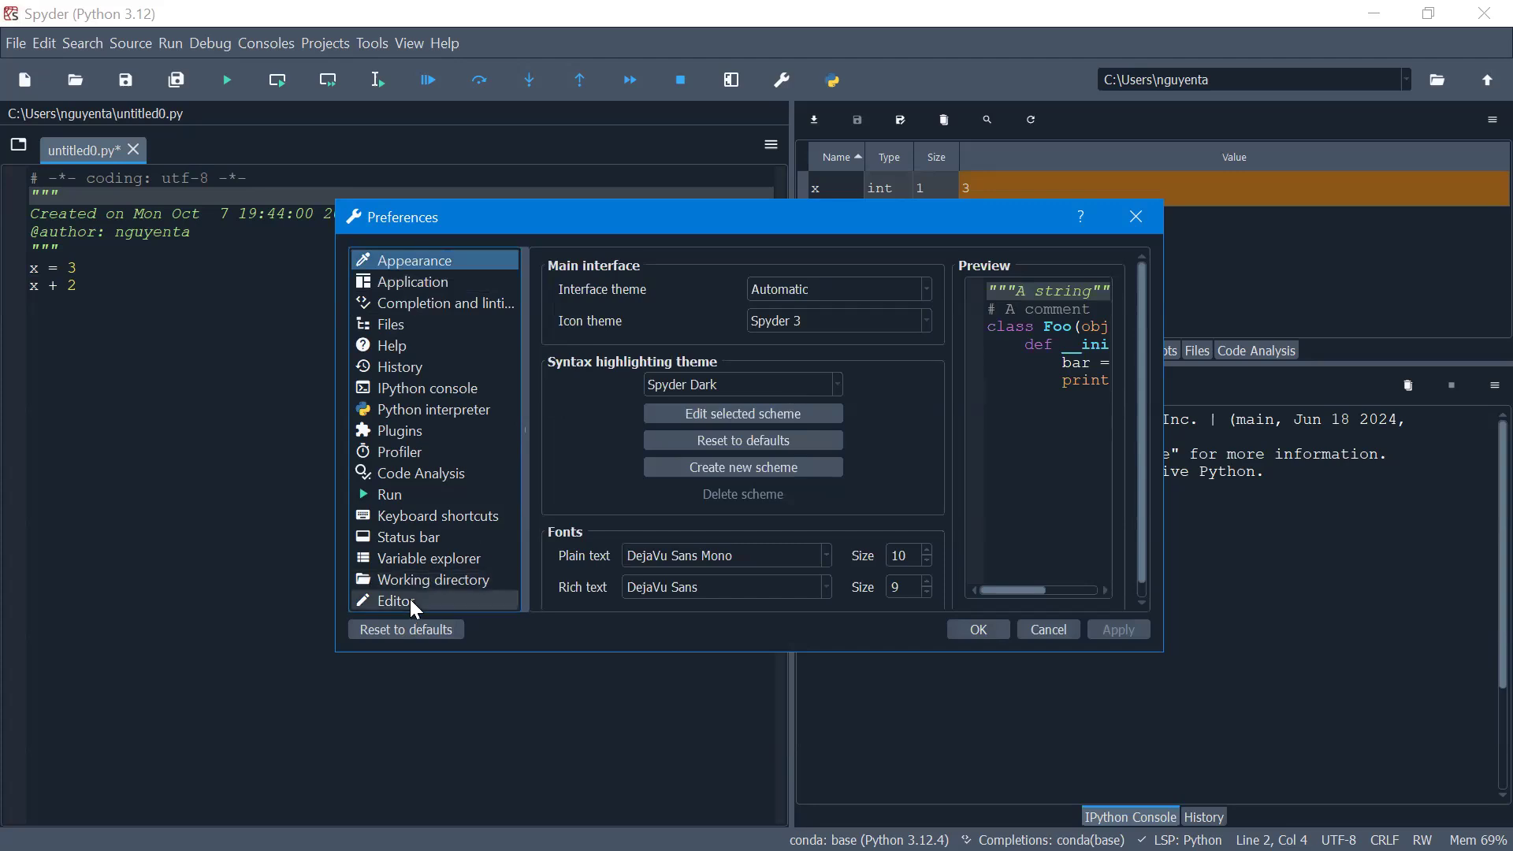
left_click(437, 583)
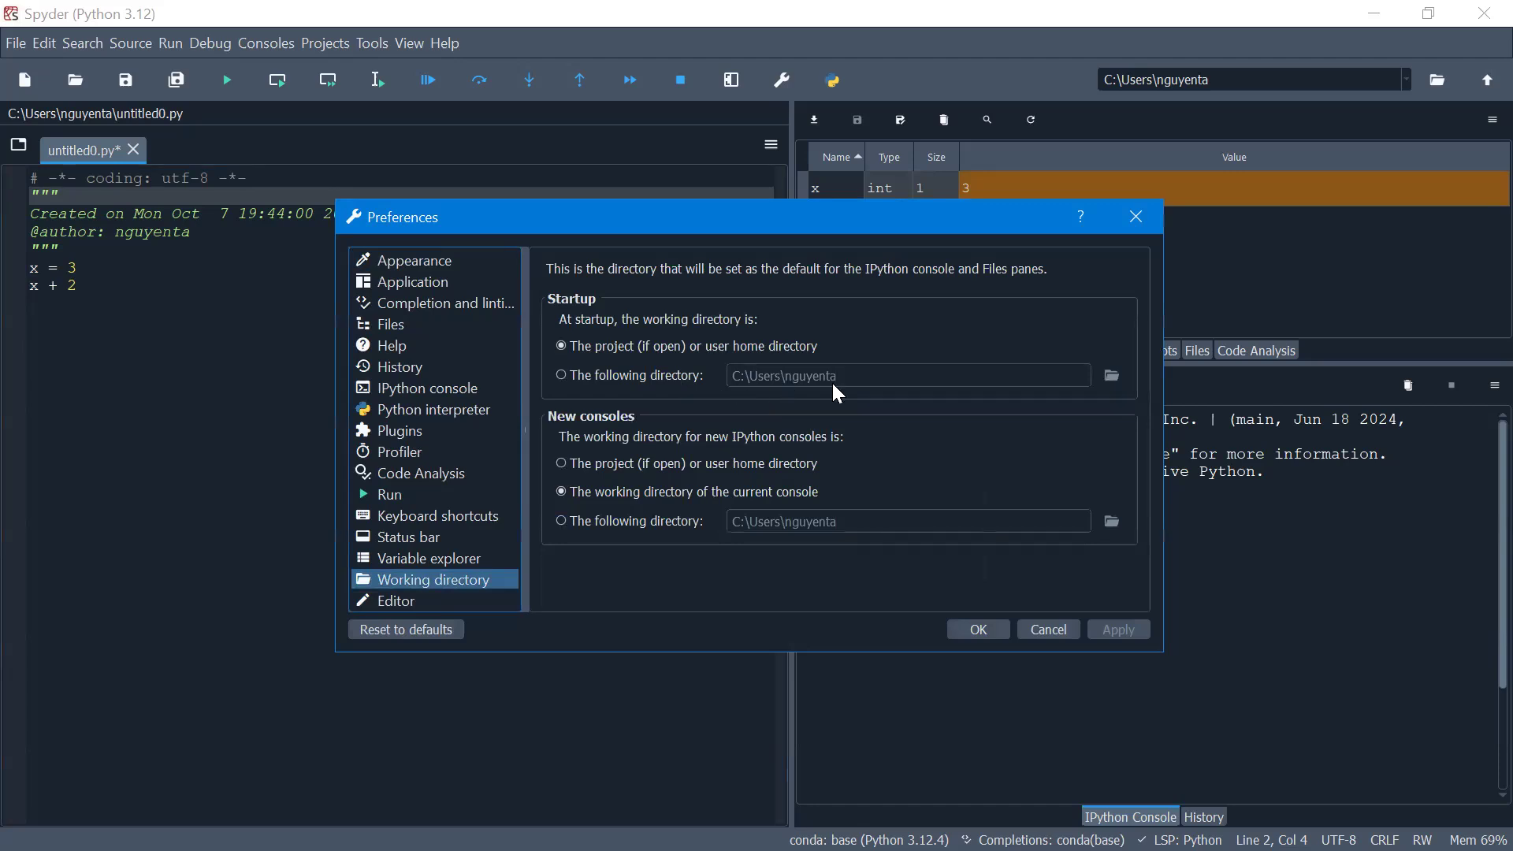
left_click(411, 599)
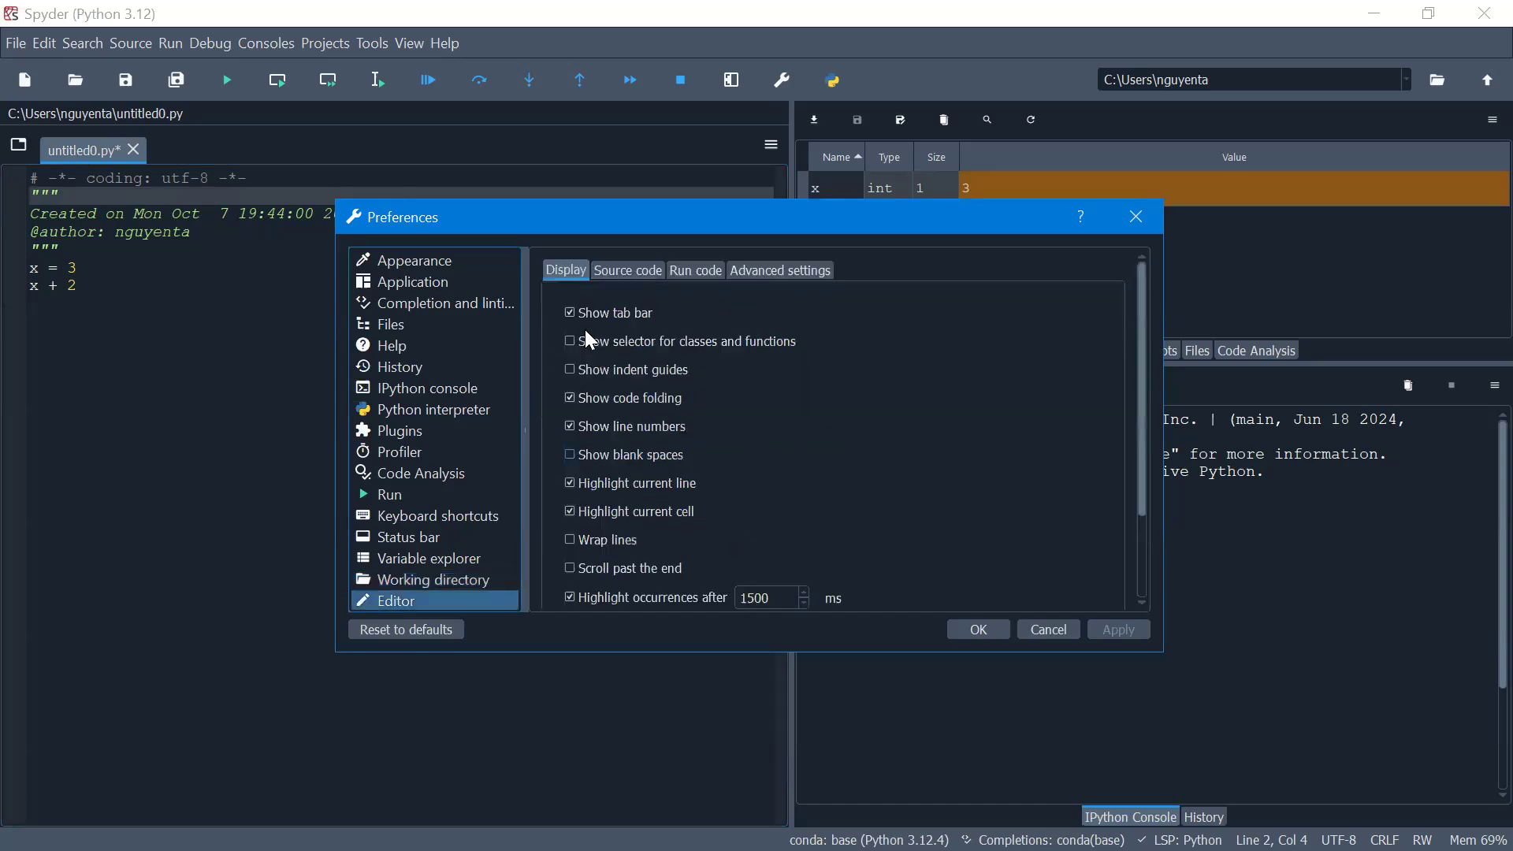
left_click(981, 629)
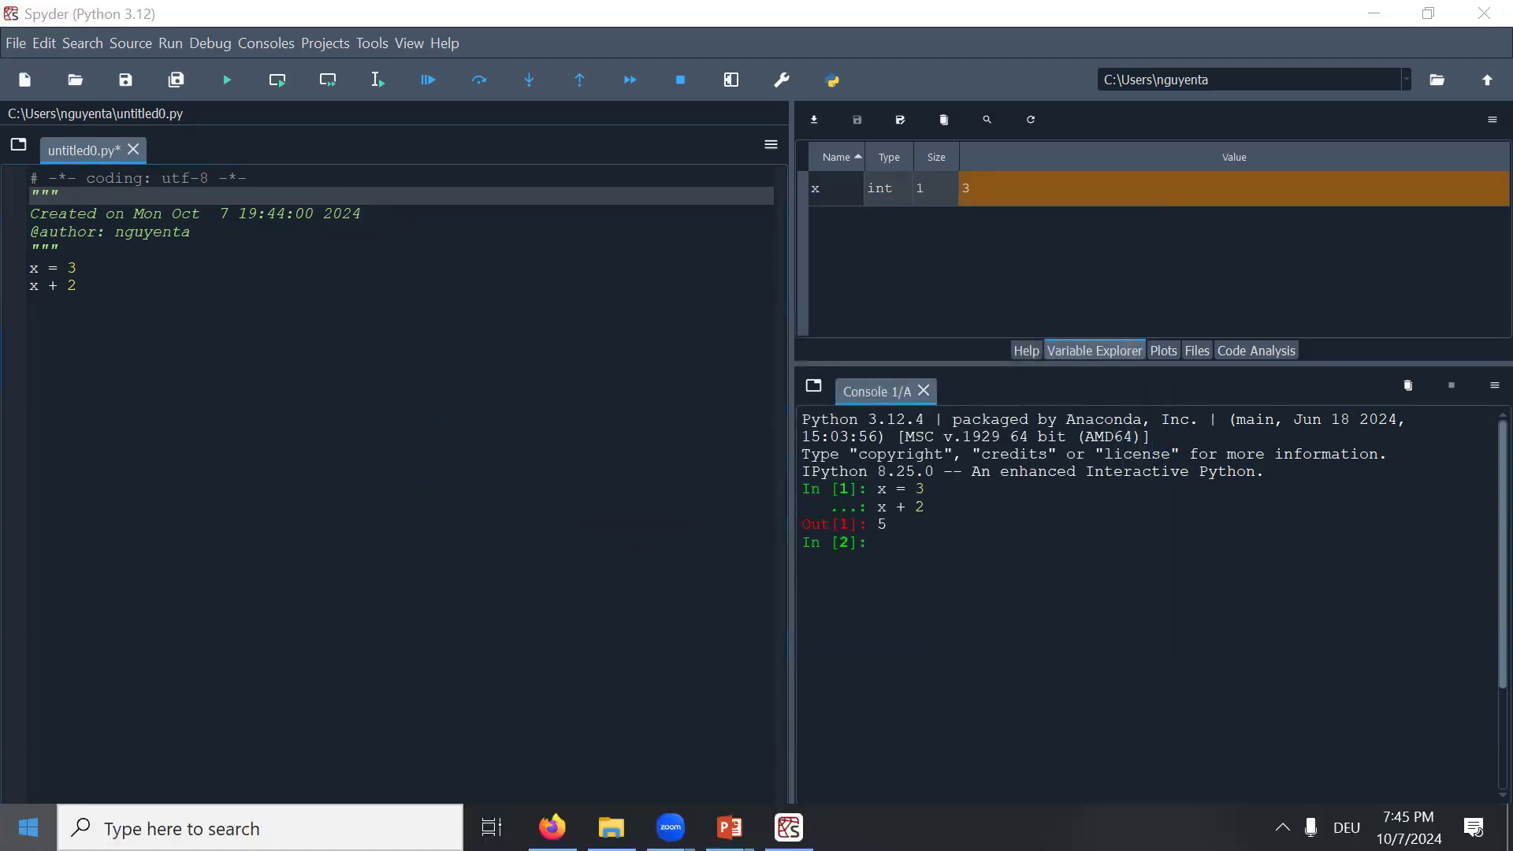
- Launch Anaconda Navigator from the Start menu's Anaconda3 (64-bit) group
left_click(28, 847)
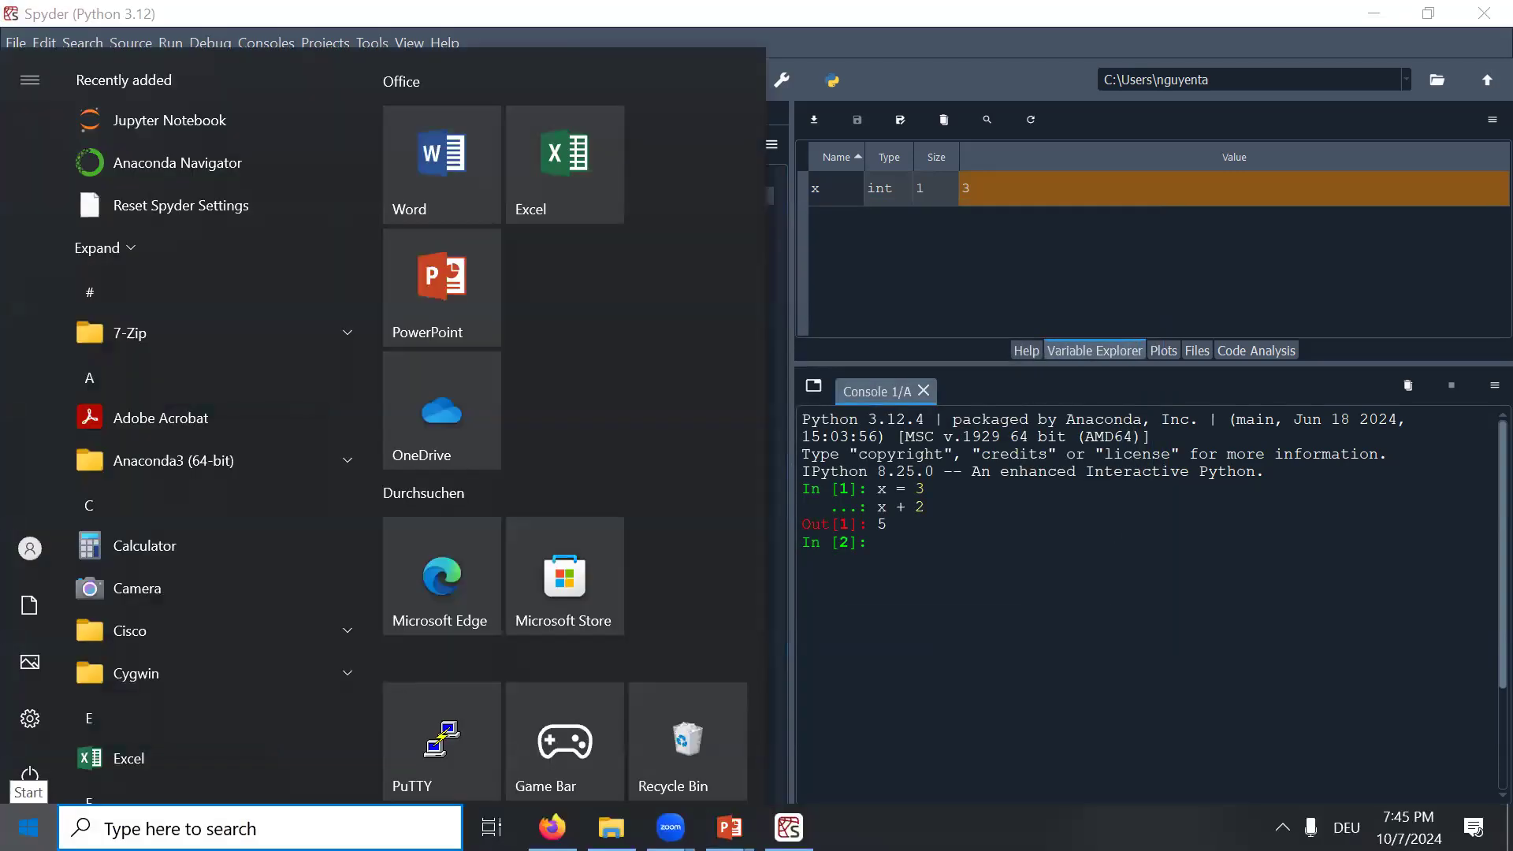
left_click(332, 465)
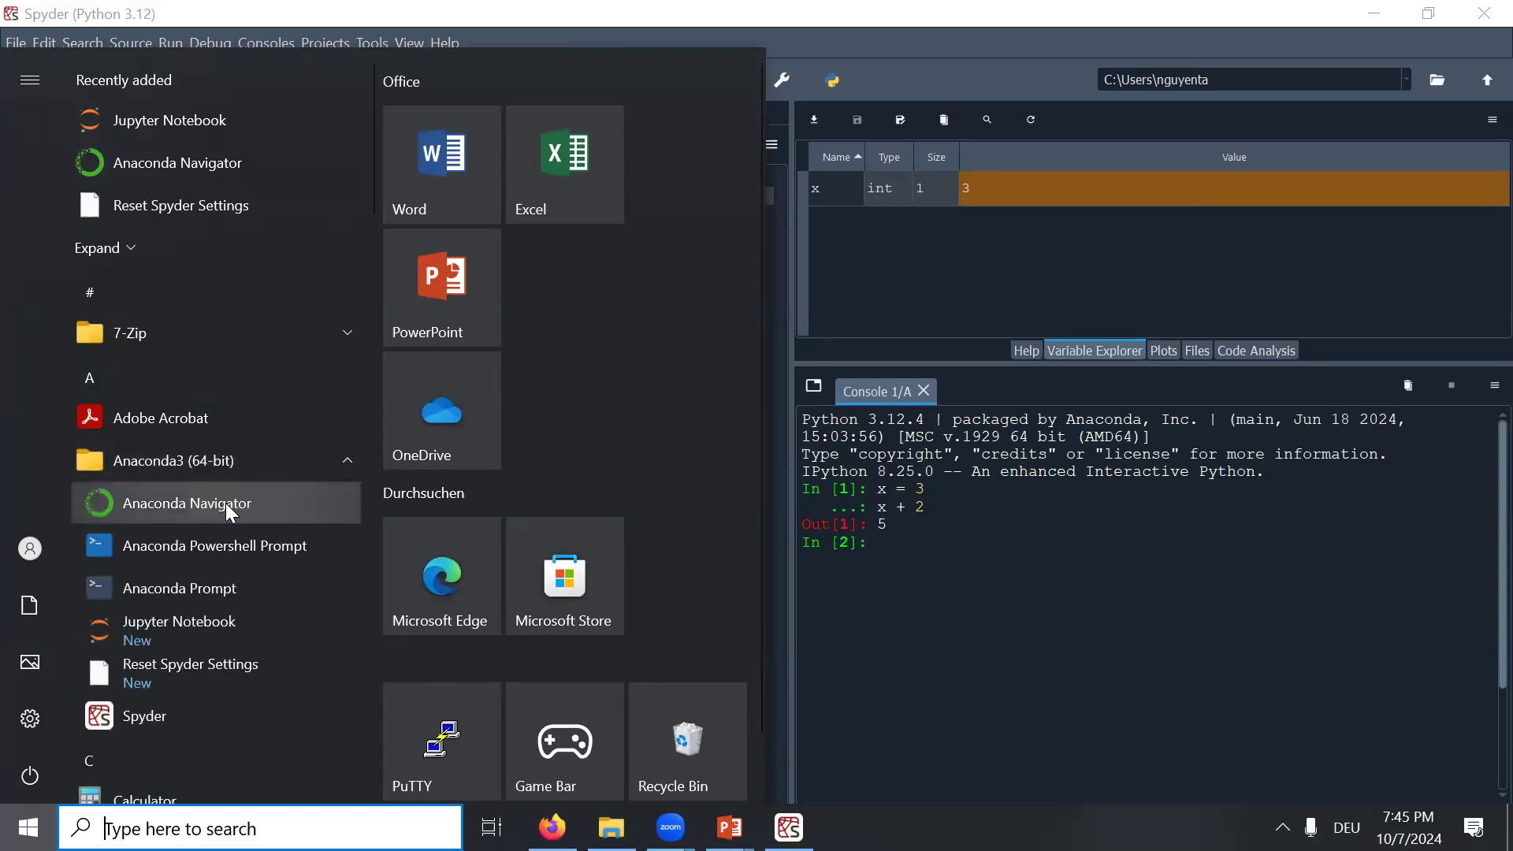
left_click(226, 505)
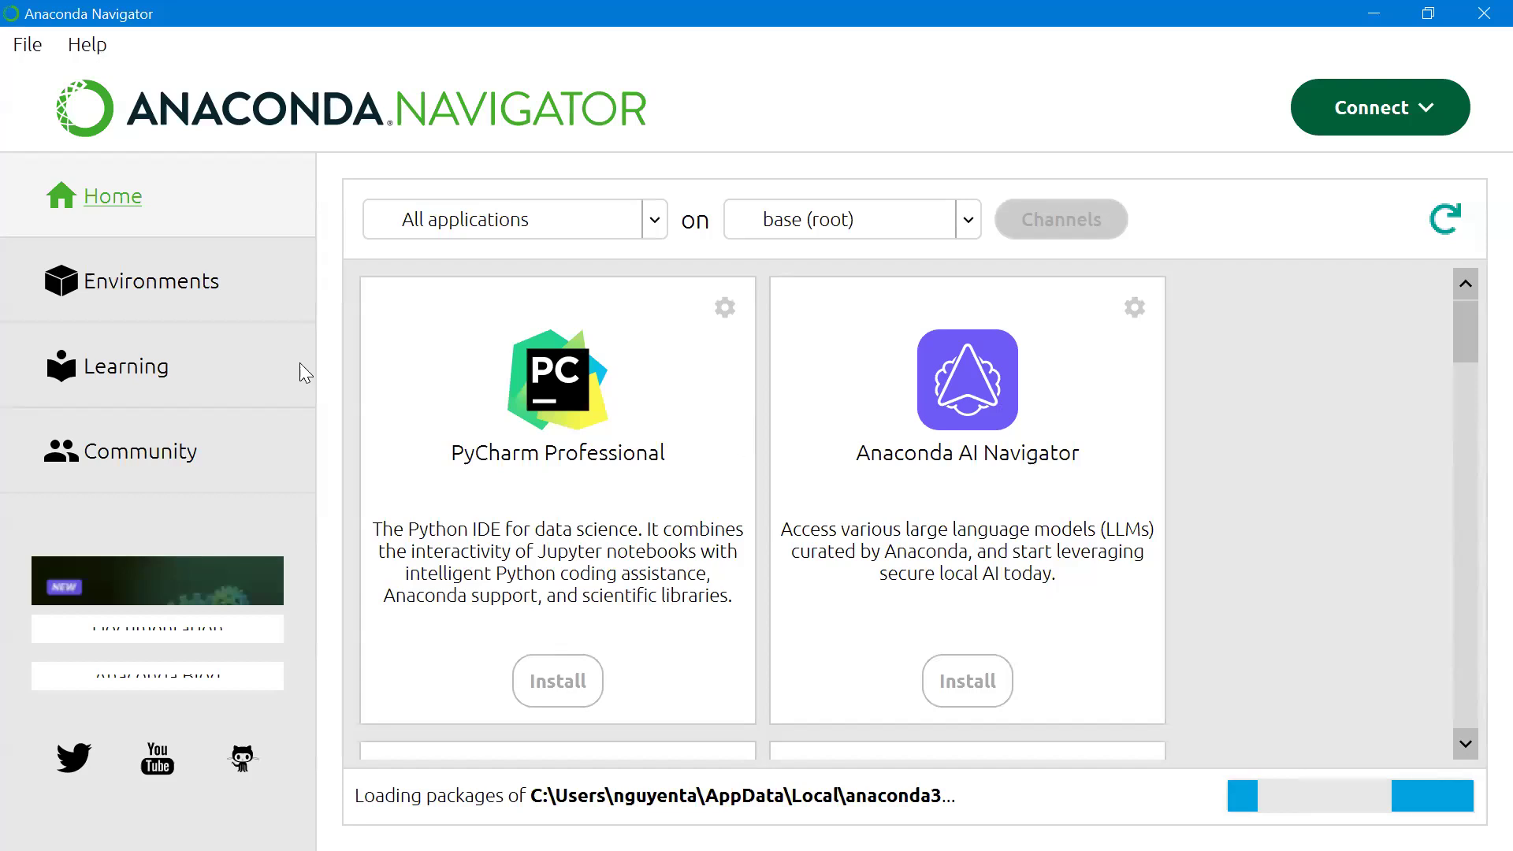
- Browse Navigator's Environments and Learning pages, ending on the Community forums page
left_click(163, 291)
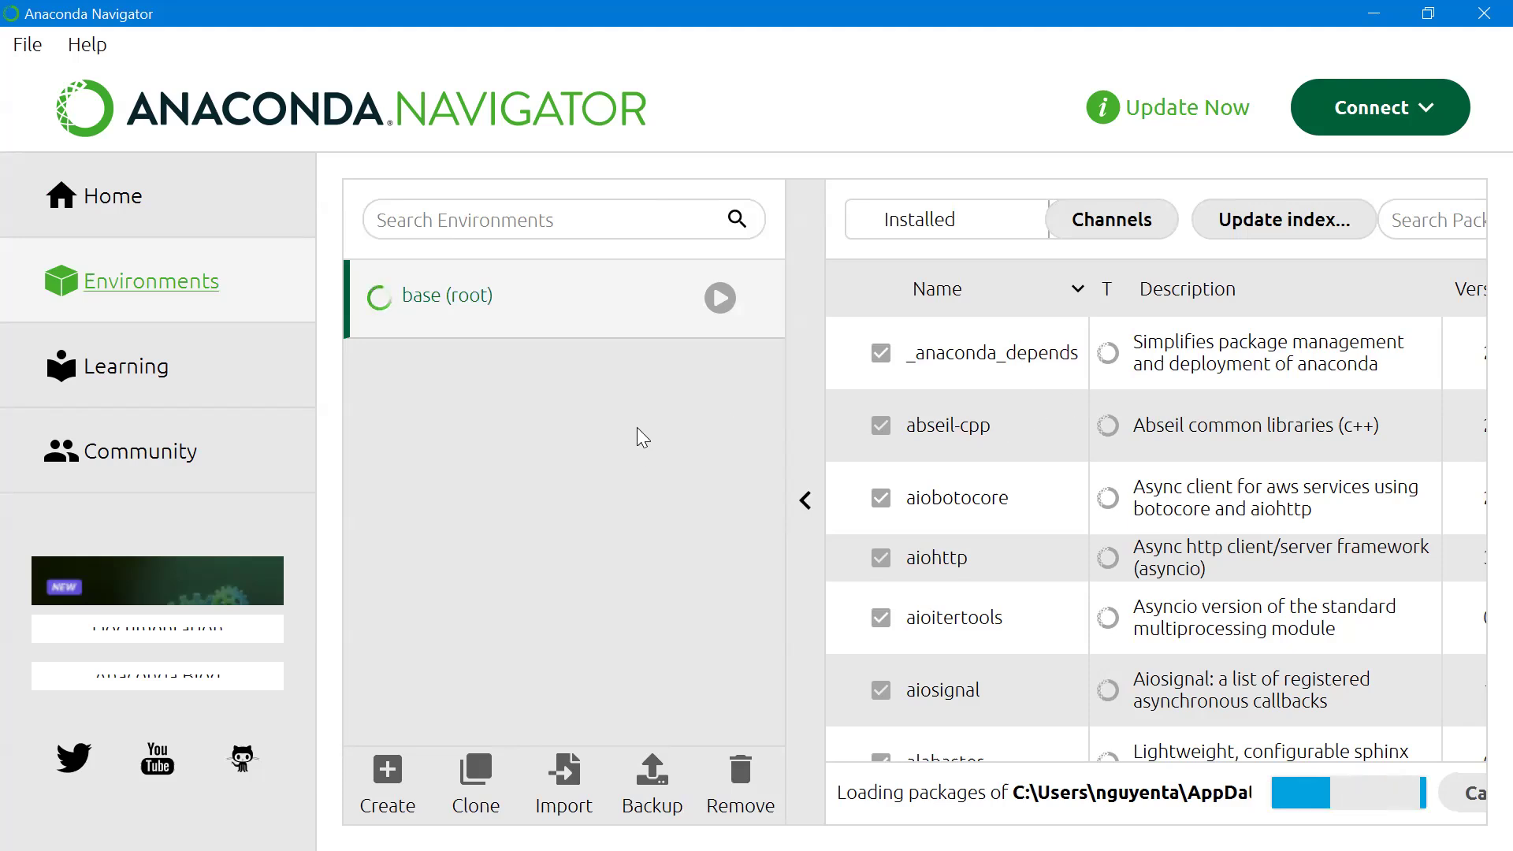
left_click(198, 382)
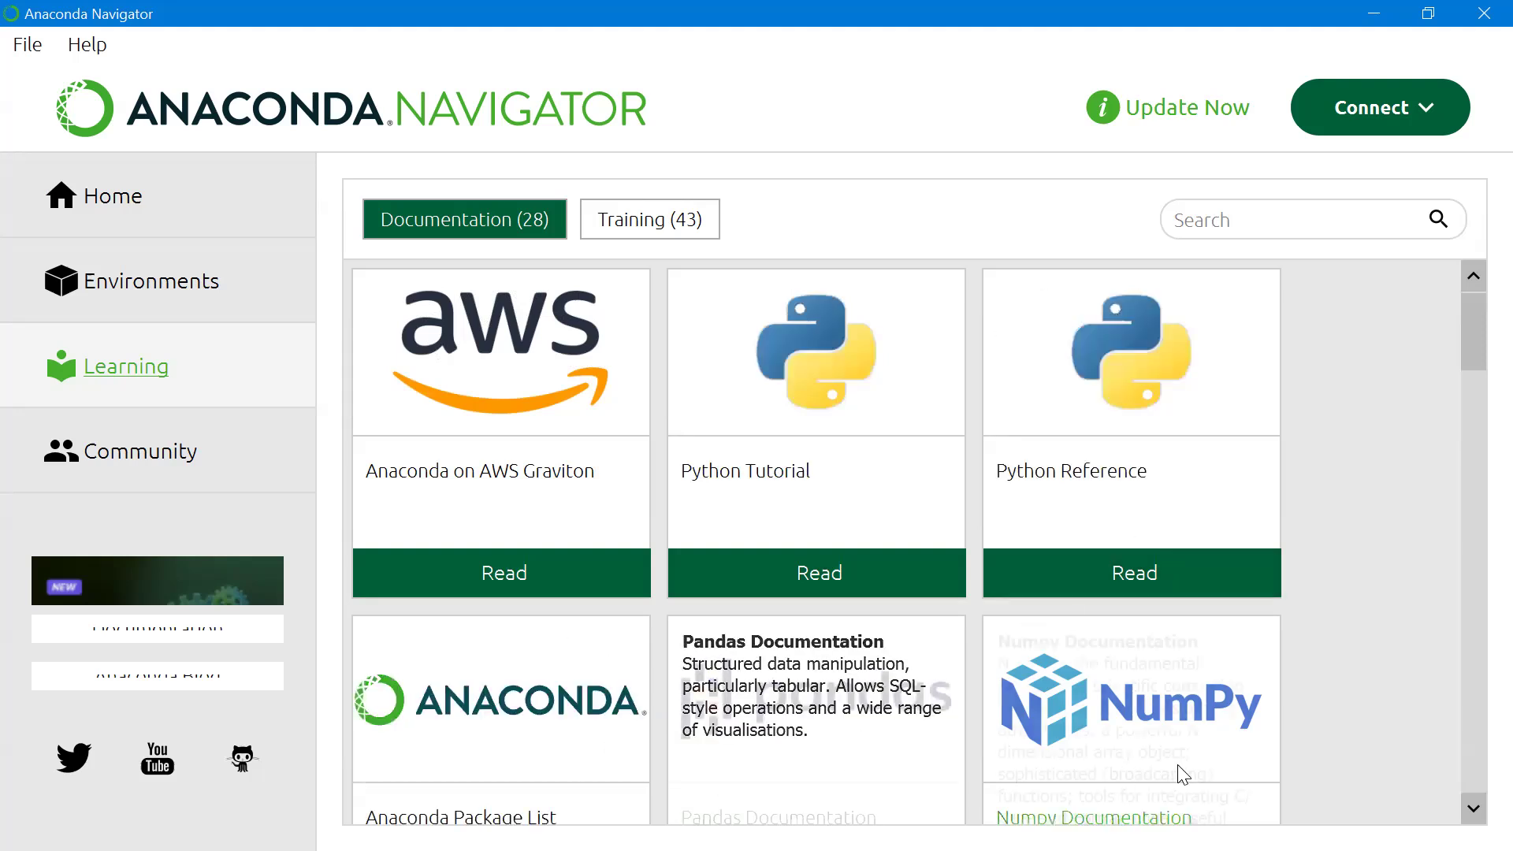
left_click(140, 466)
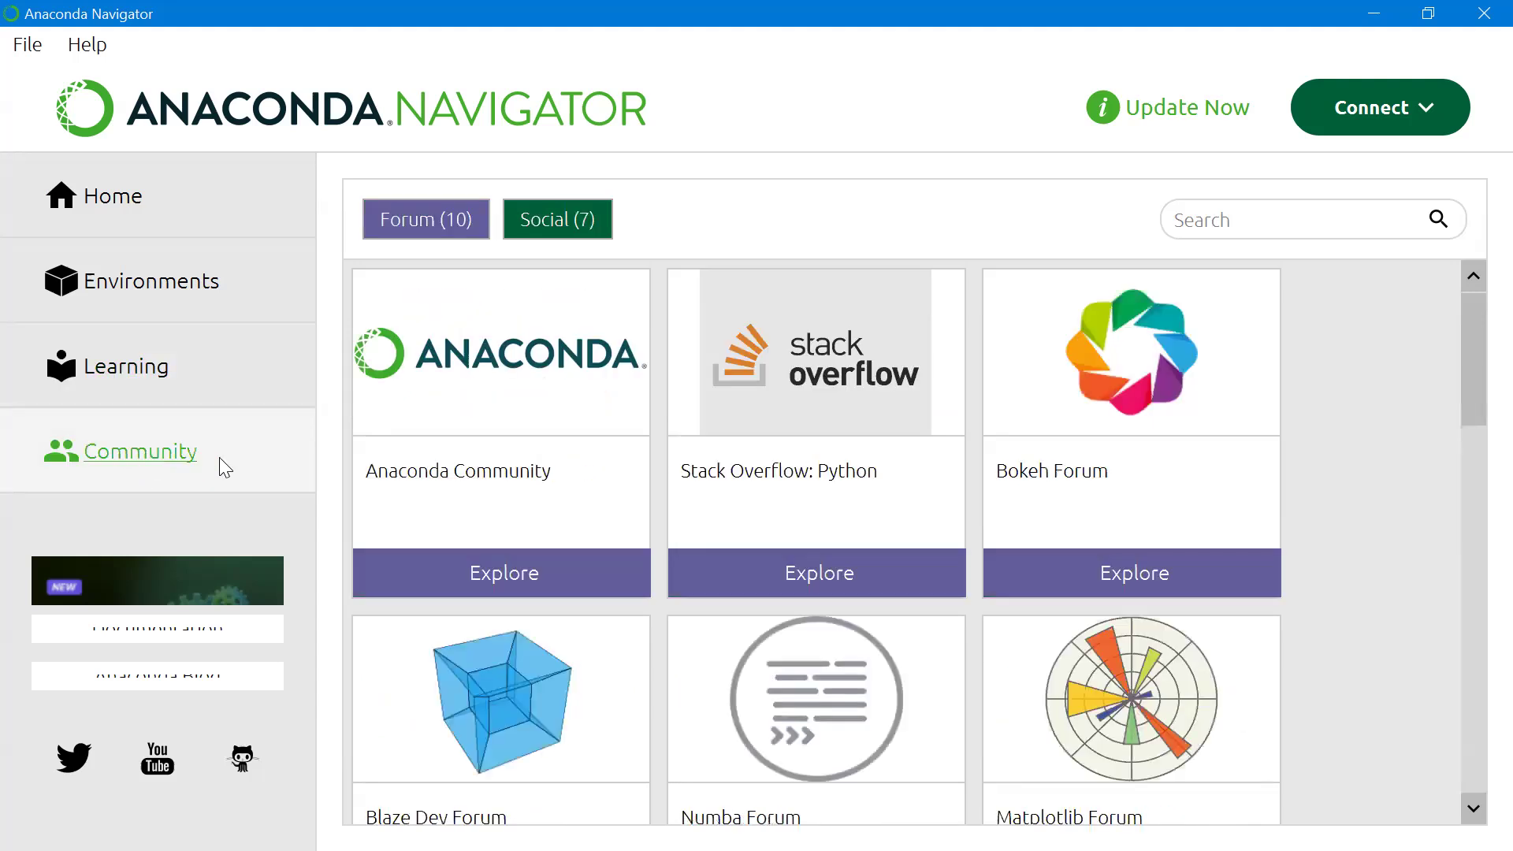